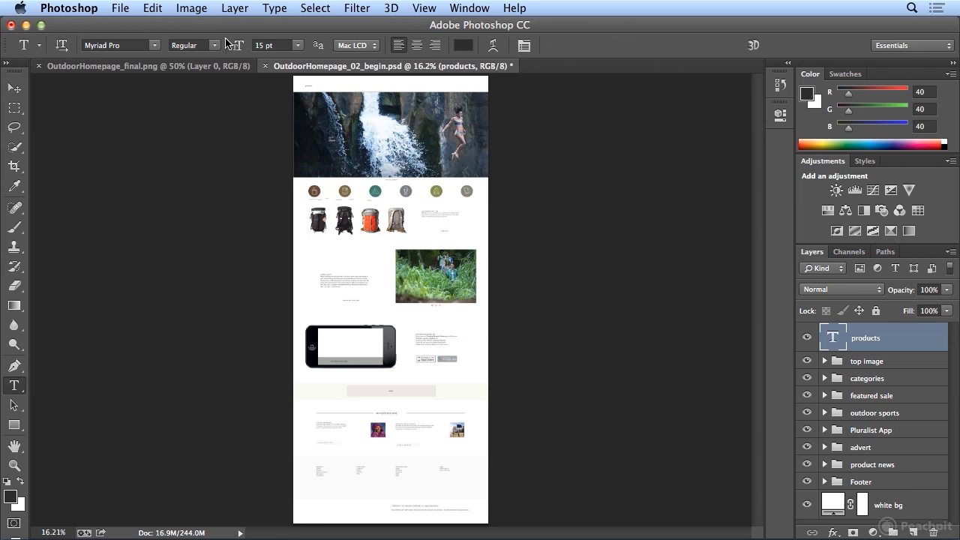
- View the "products" text in the white page header at 100% magnification
{"action": "left_click", "coordinate": [424, 8]}
{"action": "left_click", "coordinate": [424, 8]}
{"action": "key", "text": "super+equal"}
{"action": "key", "text": "super+equal"}
{"action": "key", "text": "super+equal"}
{"action": "key", "text": "super+equal"}
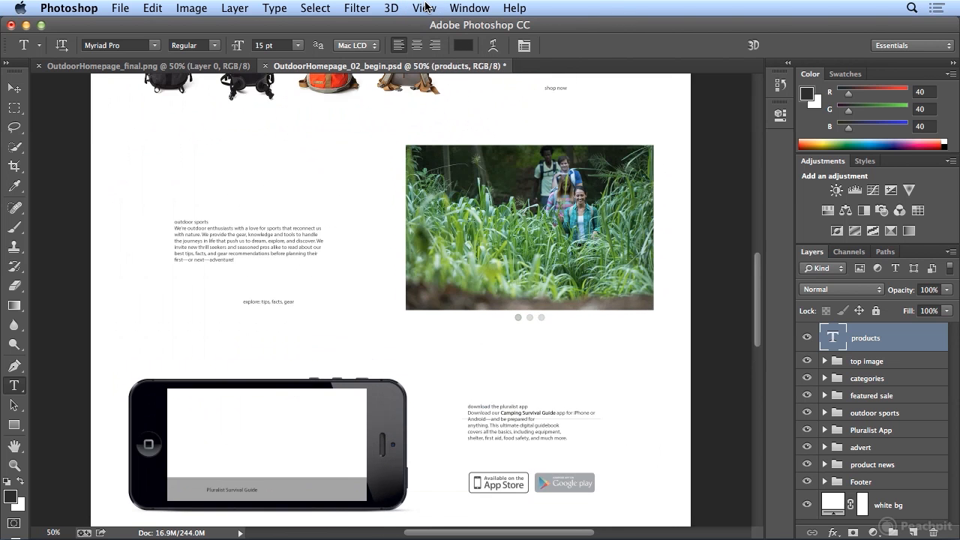
{"action": "scroll", "coordinate": [473, 121], "scroll_direction": "up", "scroll_amount": 10}
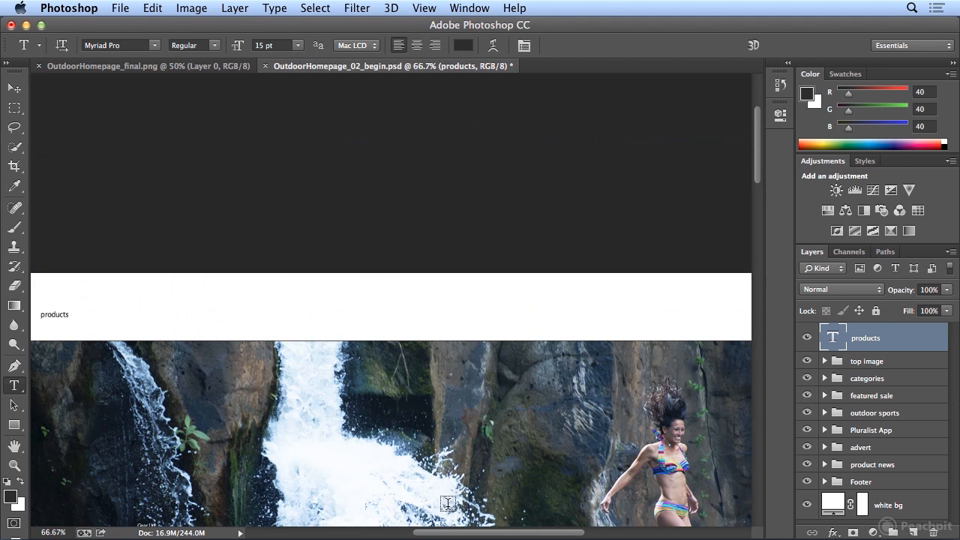
{"action": "left_click_drag", "start_coordinate": [441, 536], "coordinate": [420, 535]}
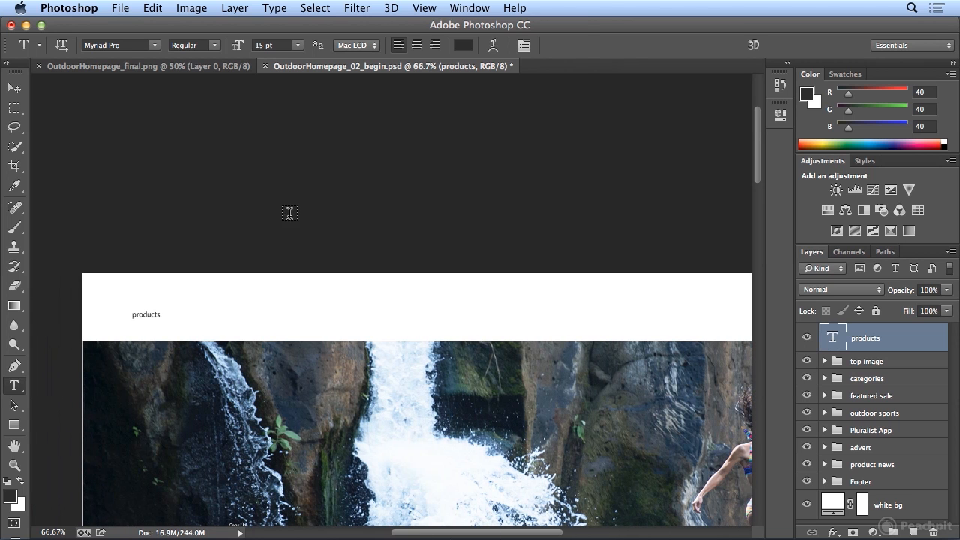
{"action": "left_click", "coordinate": [424, 8]}
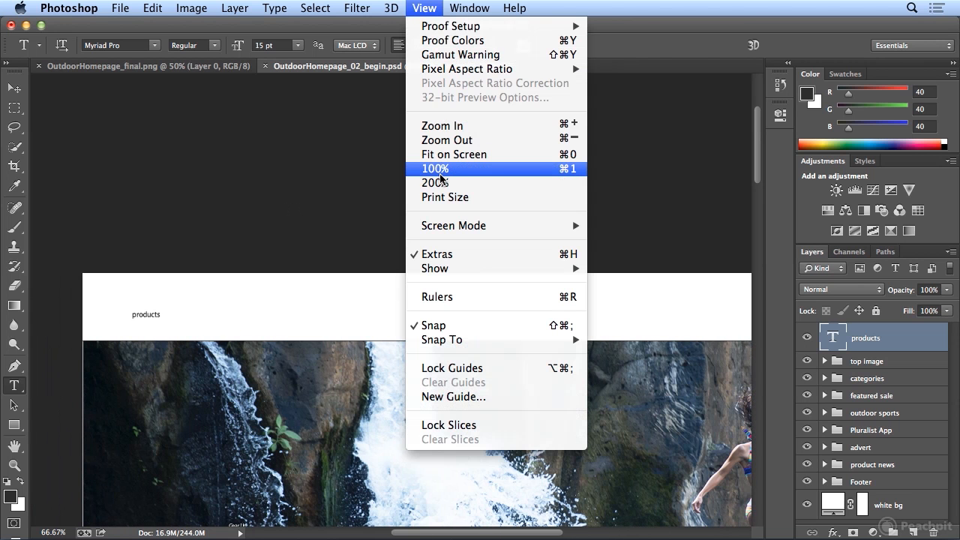
{"action": "left_click", "coordinate": [441, 178]}
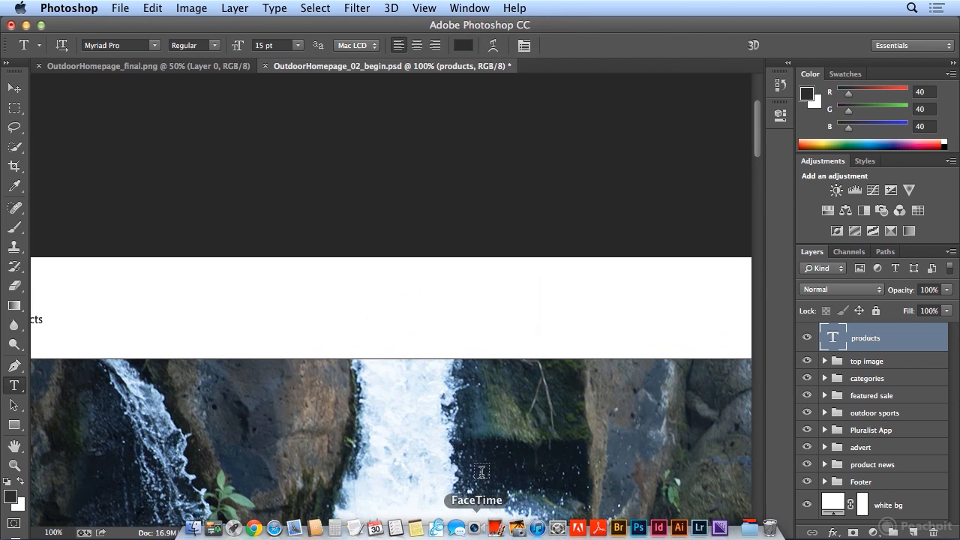
{"action": "left_click_drag", "start_coordinate": [474, 533], "coordinate": [446, 533]}
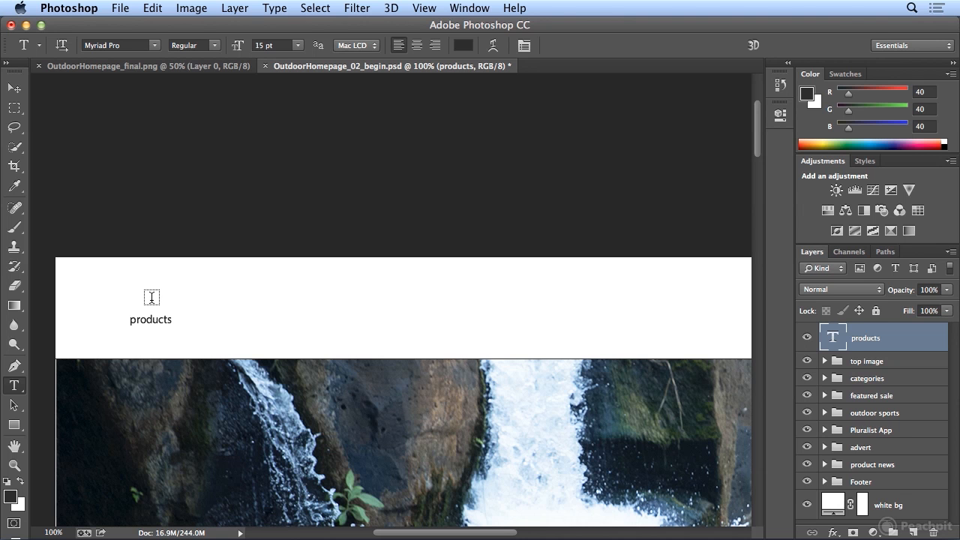
{"action": "left_click", "coordinate": [151, 298]}
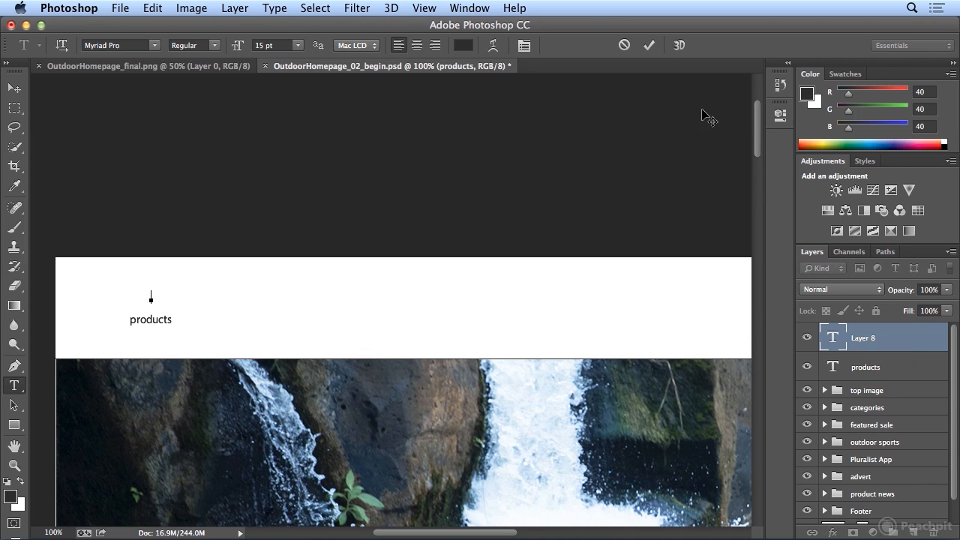
{"action": "left_click", "coordinate": [650, 45]}
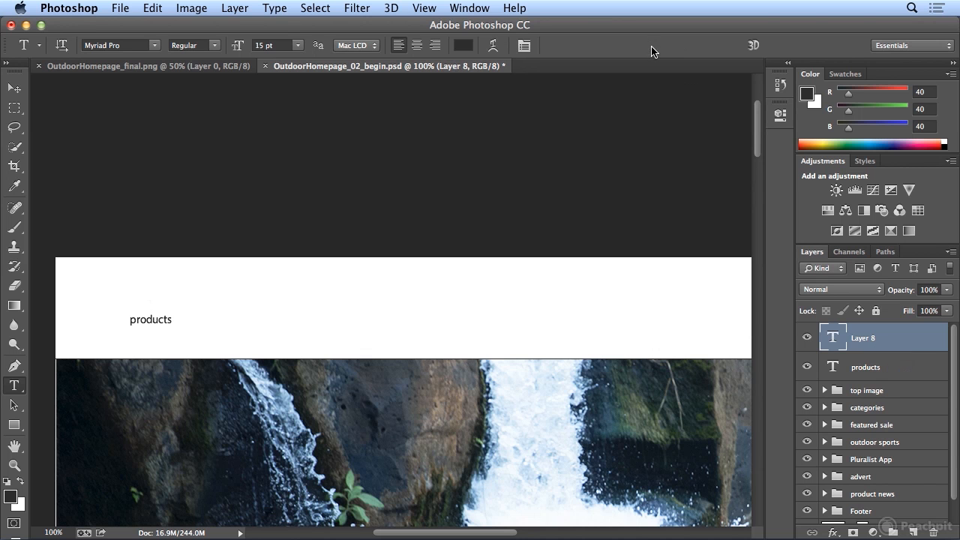
{"action": "left_click_drag", "start_coordinate": [907, 339], "coordinate": [934, 529]}
{"action": "left_click", "coordinate": [935, 529]}
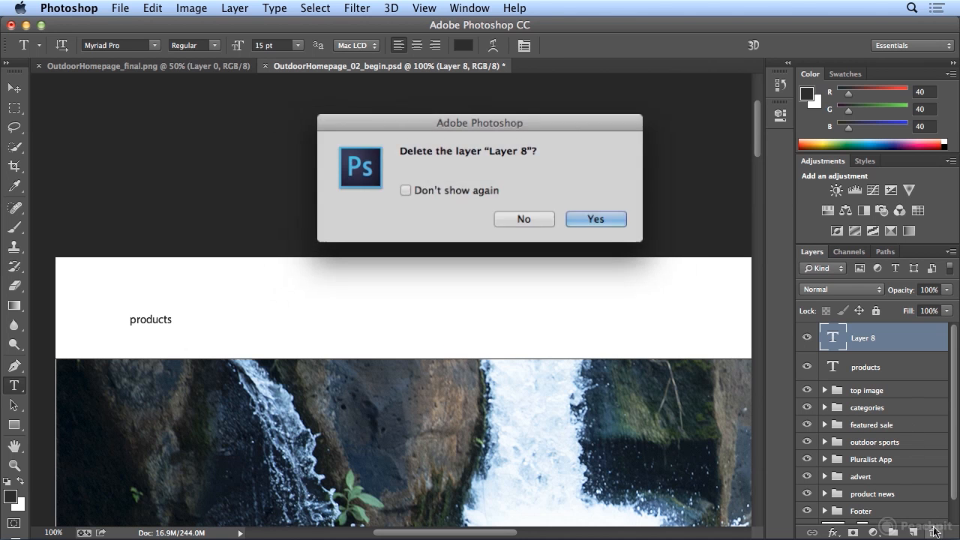
{"action": "left_click", "coordinate": [604, 220]}
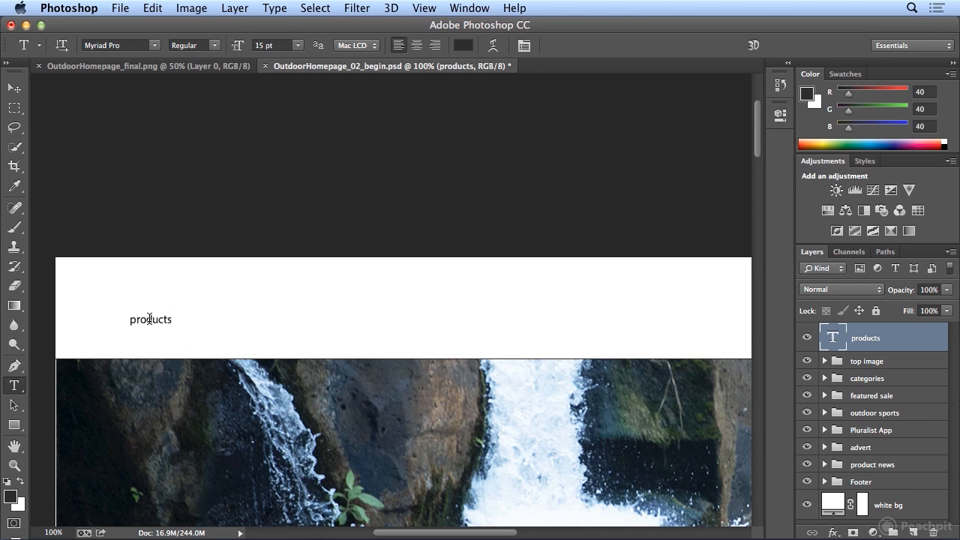
- Select the word "products" in the header for editing and show its full character settings
{"action": "left_click", "coordinate": [150, 318]}
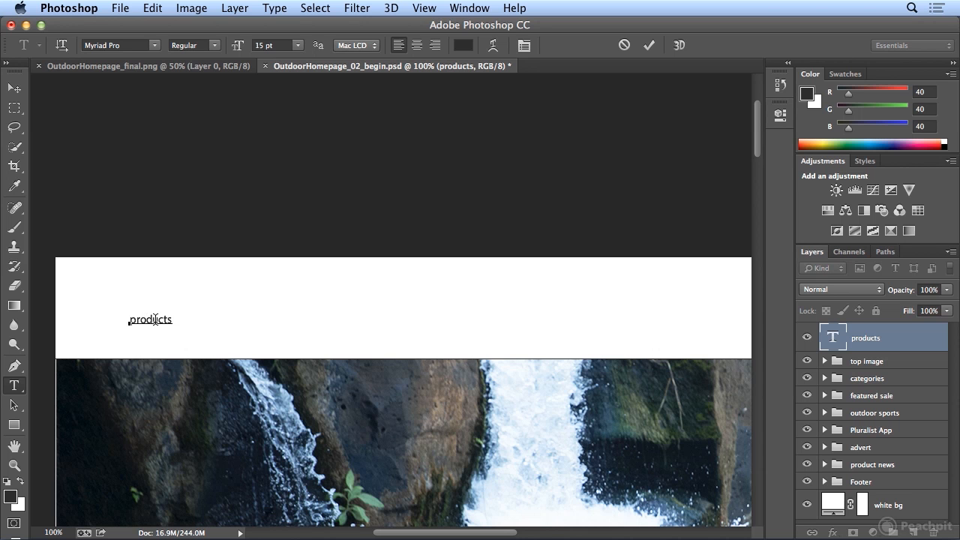
{"action": "double_click", "coordinate": [146, 319]}
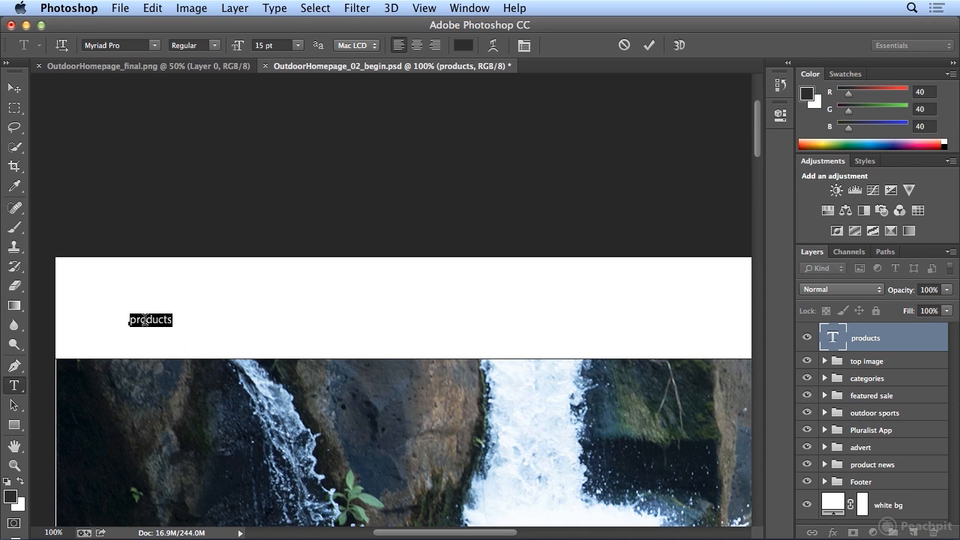
{"action": "left_click", "coordinate": [61, 46]}
{"action": "left_click", "coordinate": [58, 46]}
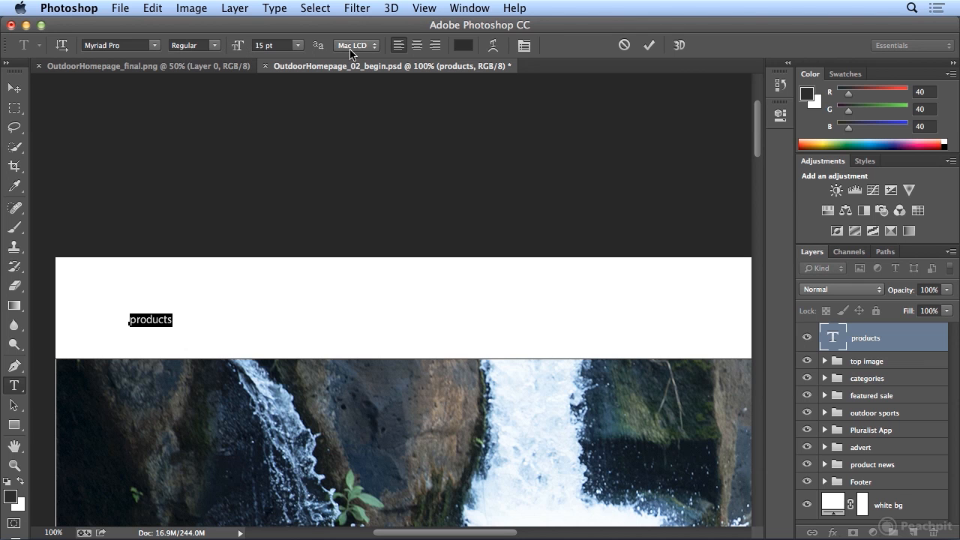
{"action": "left_click", "coordinate": [524, 47]}
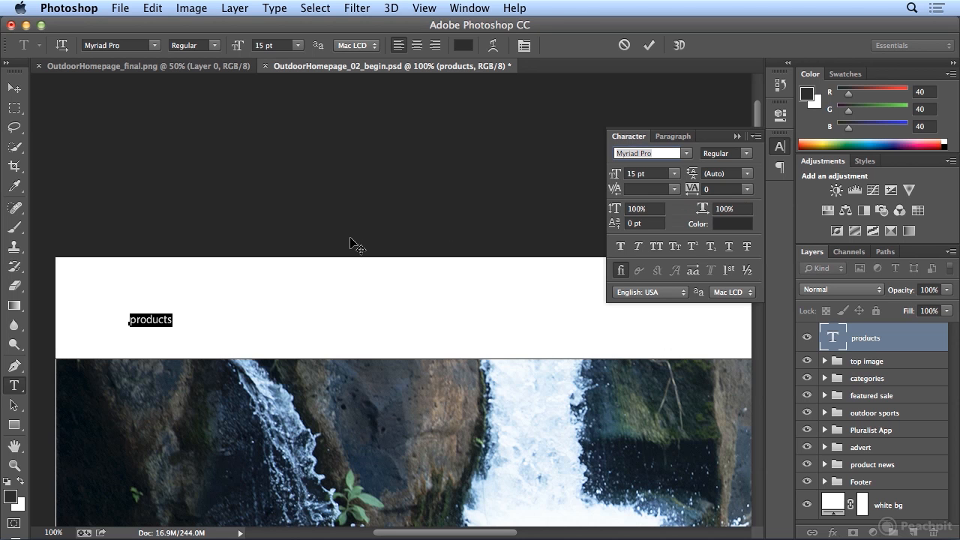
- Compare Metrics and Optical kerning on the whole word "products" and set it to Optical
{"action": "left_click", "coordinate": [156, 318]}
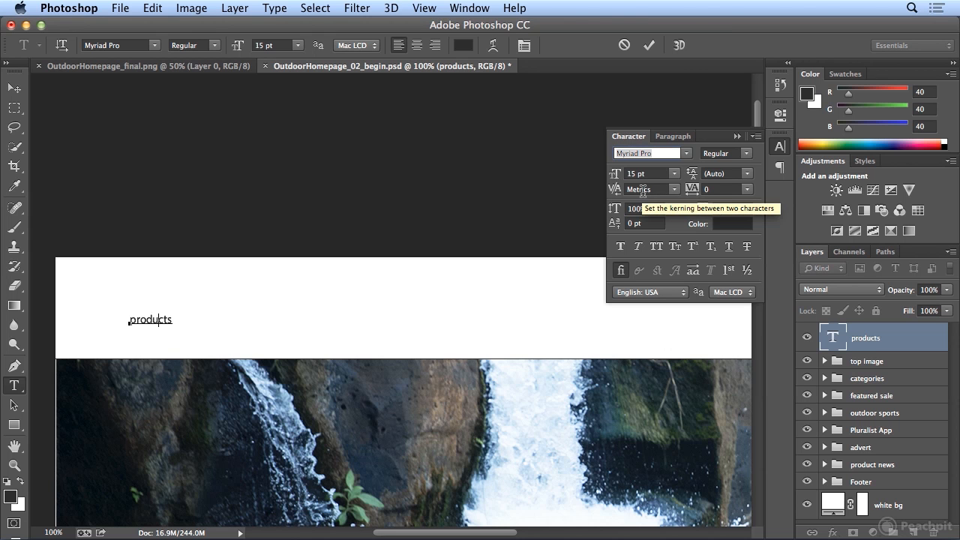
{"action": "left_click", "coordinate": [141, 320]}
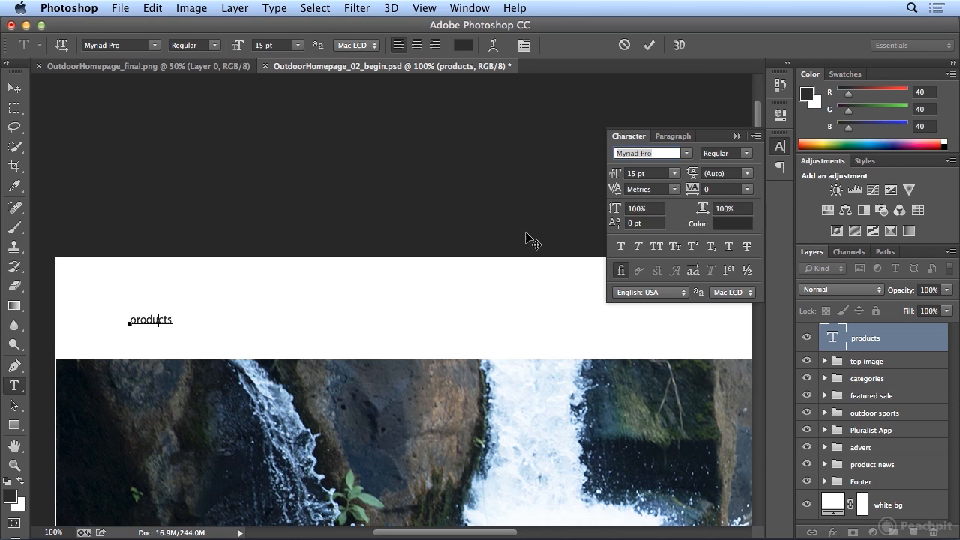
{"action": "double_click", "coordinate": [147, 317]}
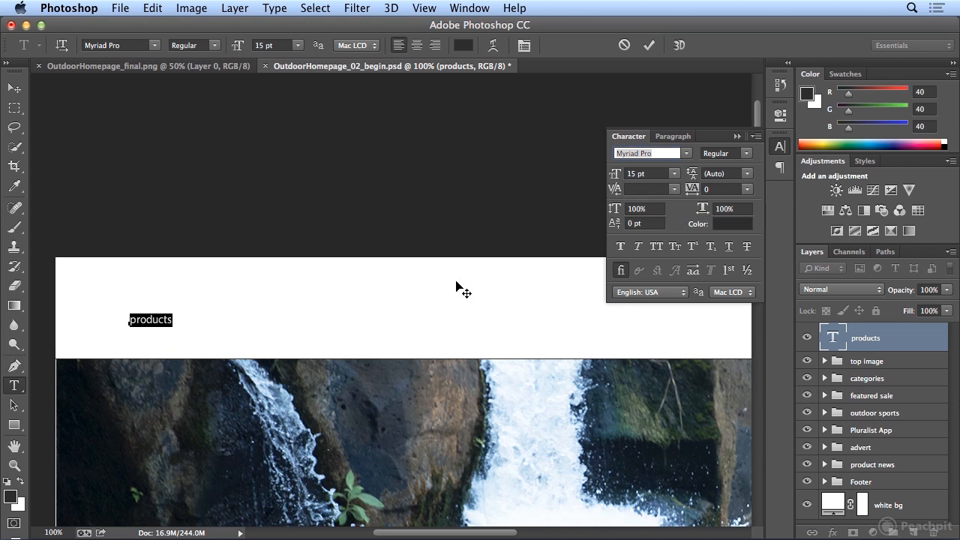
{"action": "left_click", "coordinate": [675, 189]}
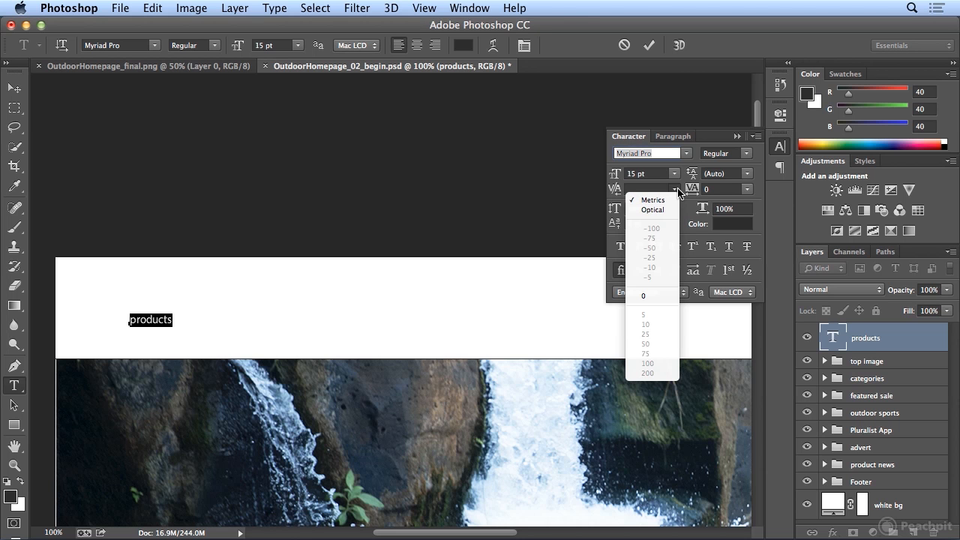
{"action": "left_click", "coordinate": [668, 208]}
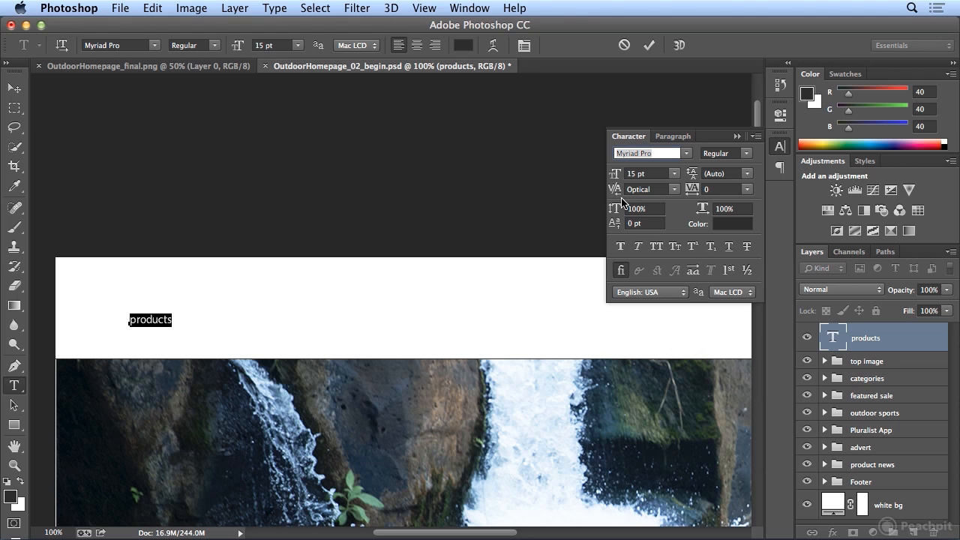
{"action": "left_click", "coordinate": [674, 190]}
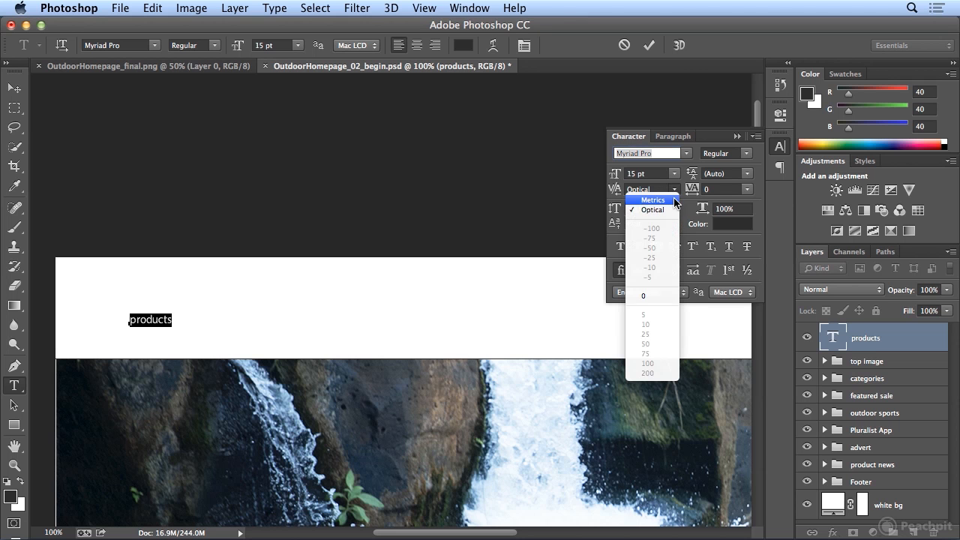
{"action": "left_click", "coordinate": [652, 200]}
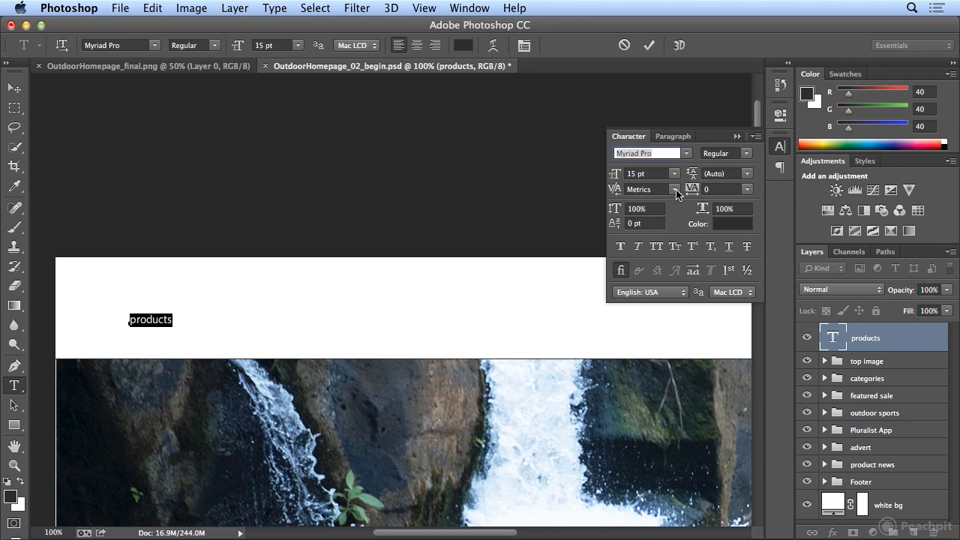
{"action": "left_click", "coordinate": [675, 190]}
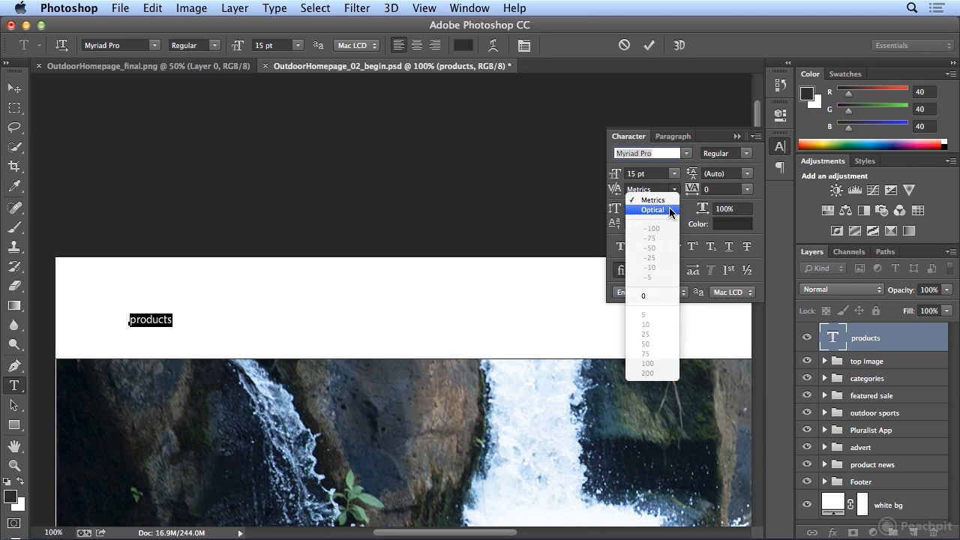
{"action": "left_click", "coordinate": [669, 209]}
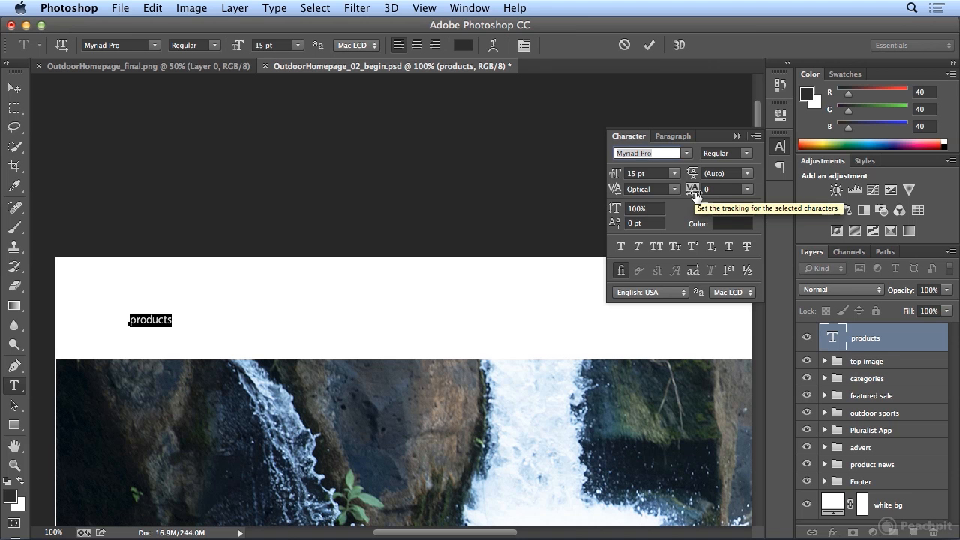
- Try a tracking of 10 on the selected word "products" and set it to 25
{"action": "left_click", "coordinate": [747, 190]}
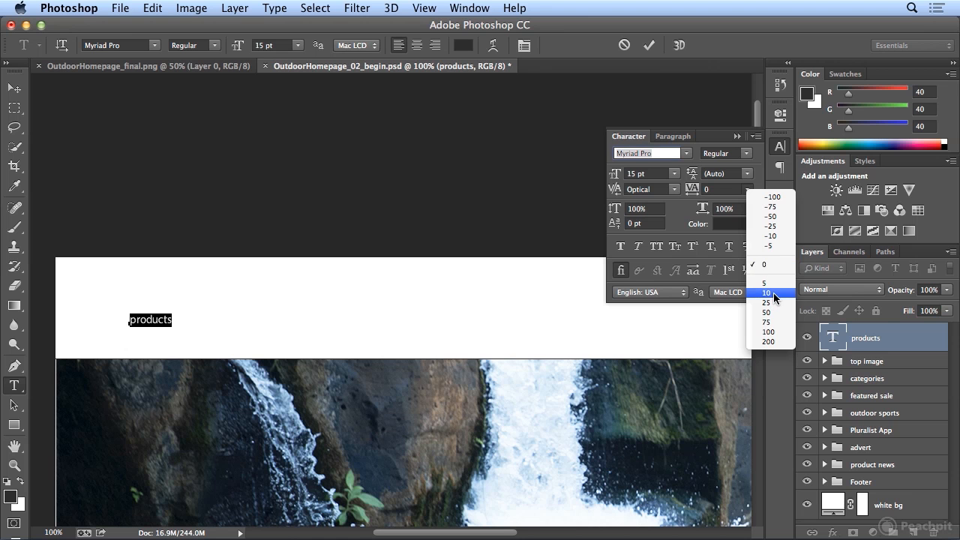
{"action": "left_click", "coordinate": [773, 294]}
{"action": "left_click", "coordinate": [746, 192]}
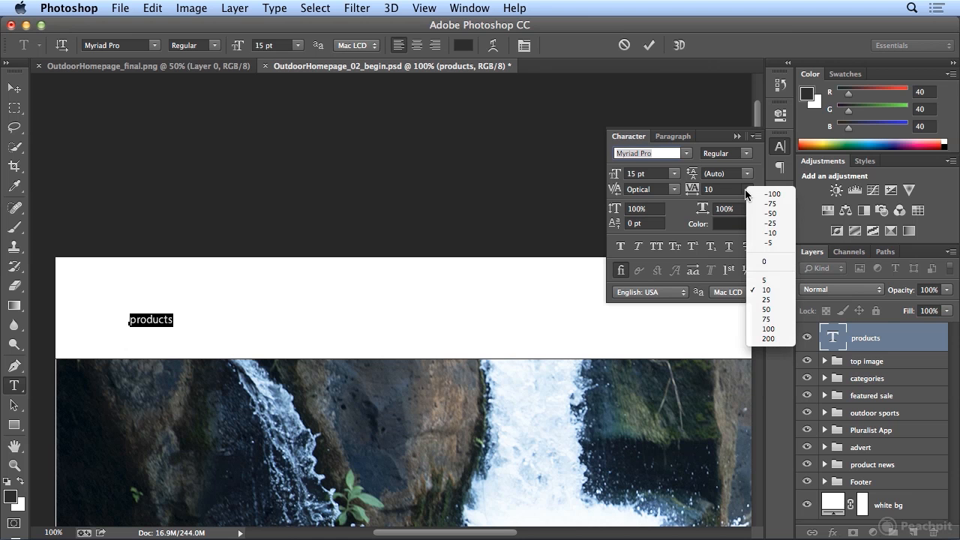
{"action": "left_click", "coordinate": [766, 299]}
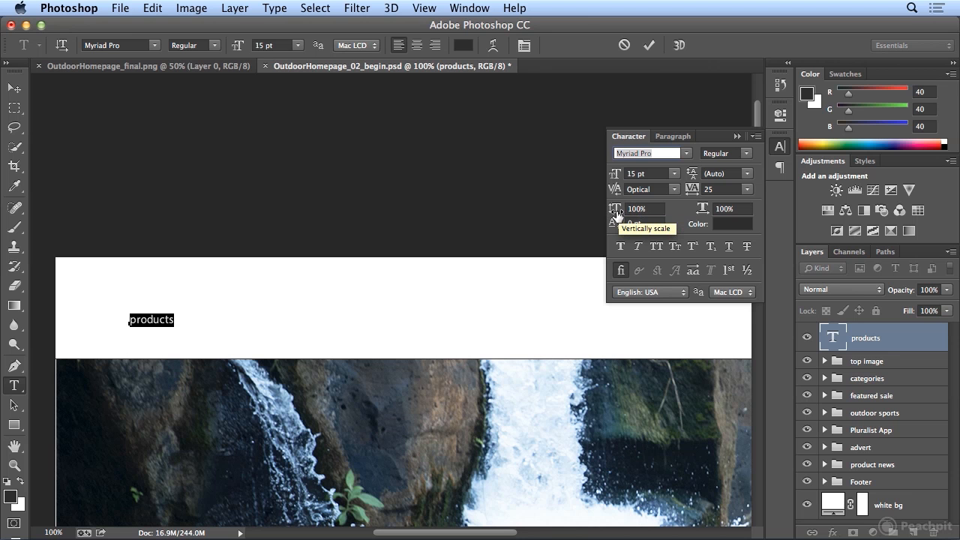
- Scale the selected word "products" to 95% vertically and 80% horizontally
{"action": "mouse_move", "coordinate": [616, 215]}
{"action": "left_mouse_down"}
{"action": "mouse_move", "coordinate": [657, 192]}
{"action": "mouse_move", "coordinate": [609, 225]}
{"action": "left_mouse_up"}
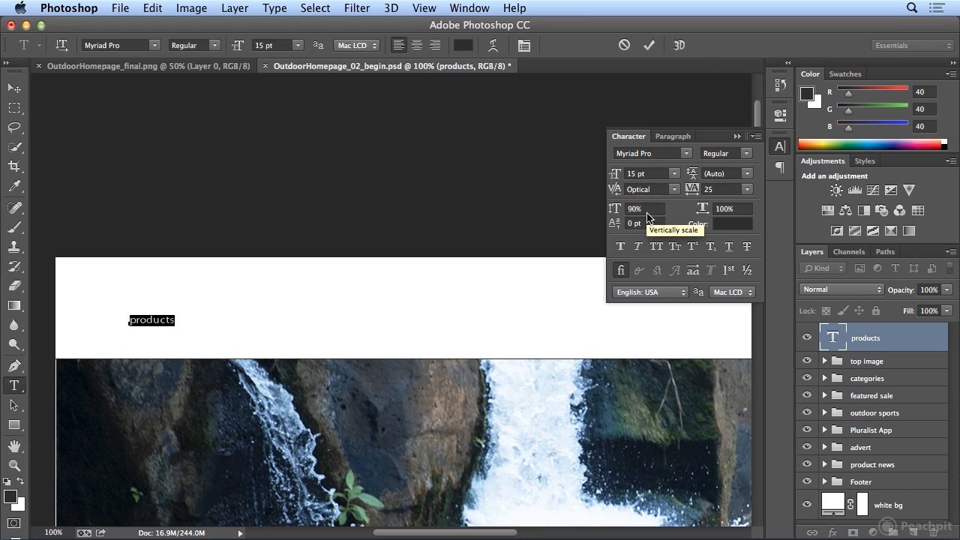
{"action": "type", "text": "95"}
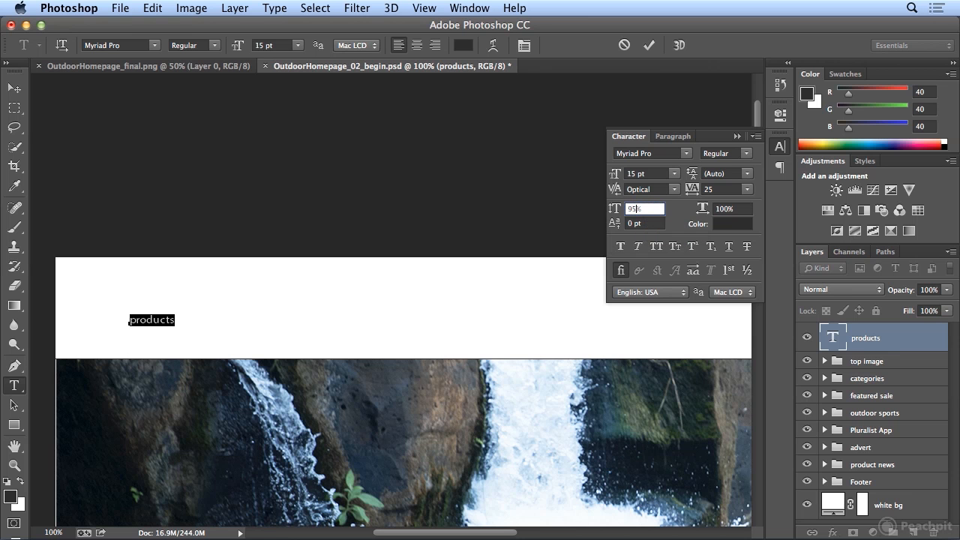
{"action": "left_click", "coordinate": [732, 209]}
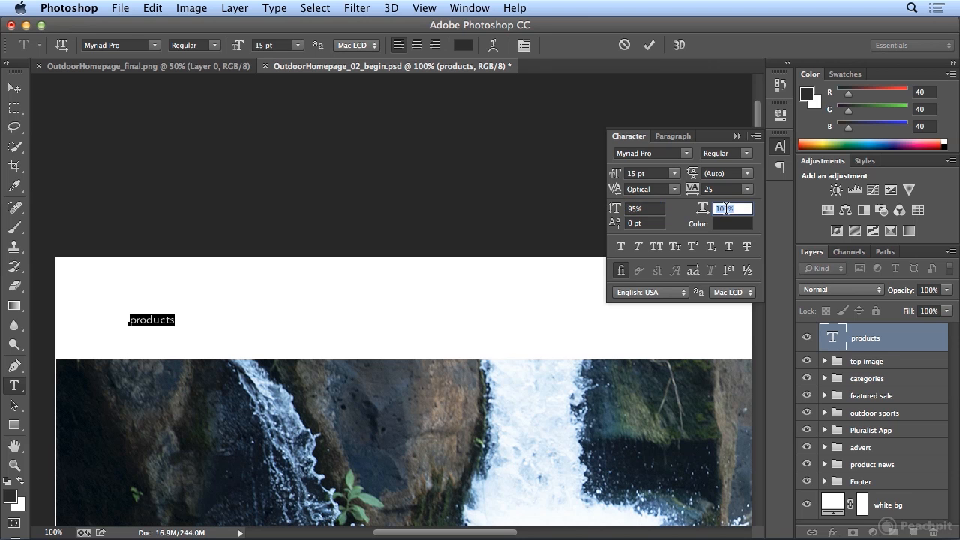
{"action": "type", "text": "80"}
{"action": "key", "text": "Tab"}
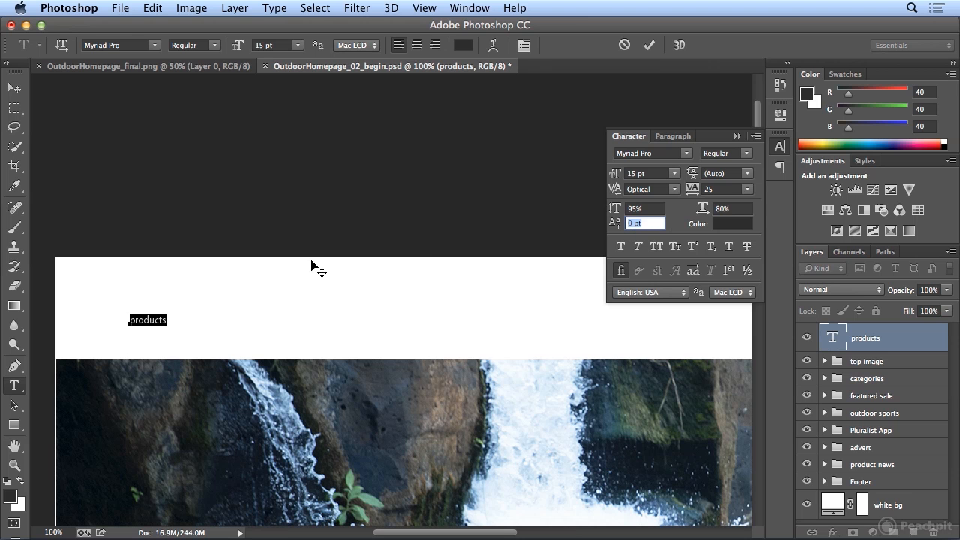
- Try baseline shifts of 19 pt and -3 pt on the final "s" of "products" and reset it to 0 pt
{"action": "left_click", "coordinate": [162, 321]}
{"action": "key", "text": "BackSpace"}
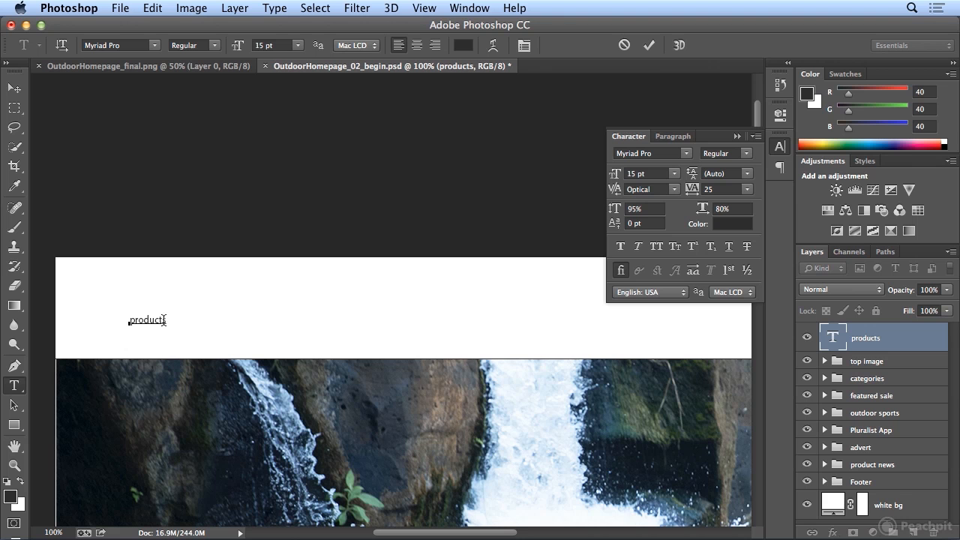
{"action": "left_click_drag", "start_coordinate": [162, 320], "coordinate": [167, 319]}
{"action": "left_click_drag", "start_coordinate": [619, 225], "coordinate": [630, 221]}
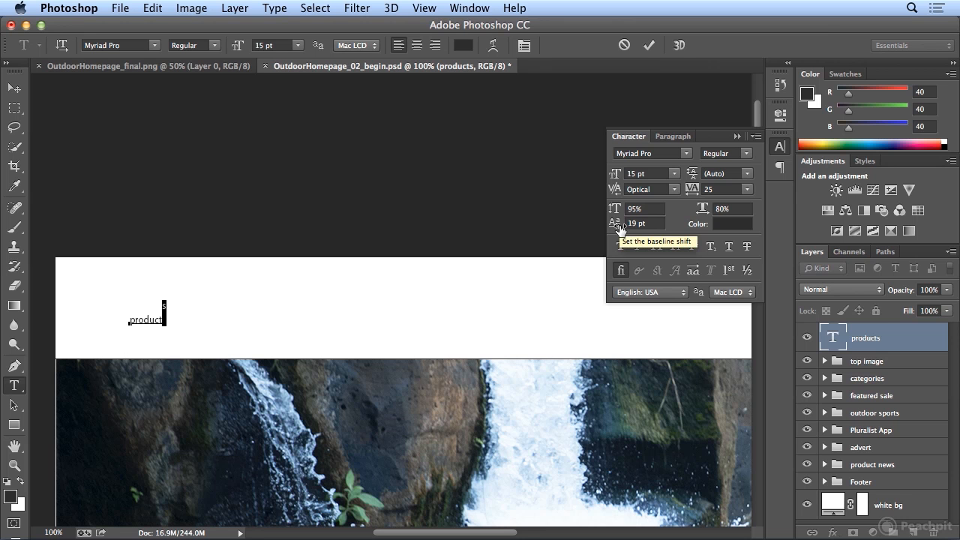
{"action": "left_click_drag", "start_coordinate": [620, 228], "coordinate": [603, 240]}
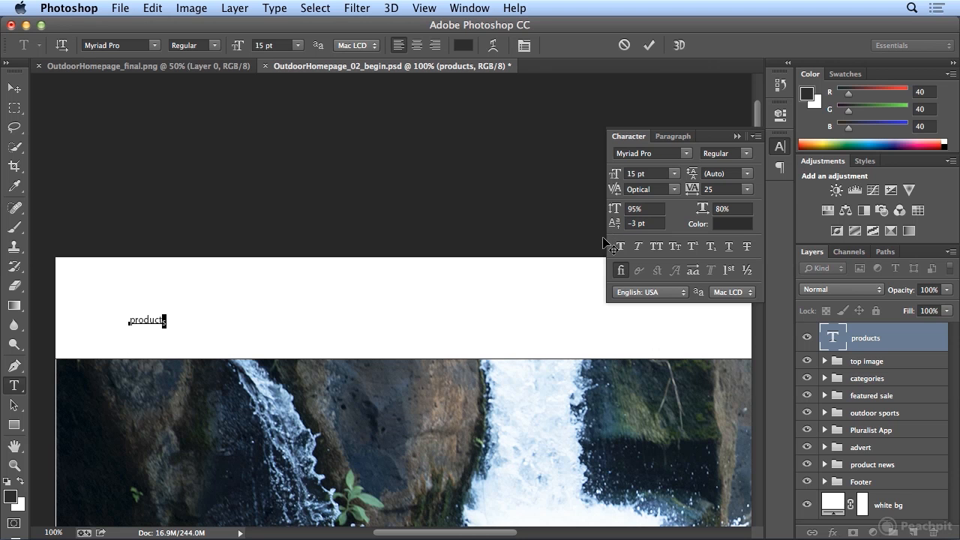
{"action": "left_click", "coordinate": [656, 222]}
{"action": "type", "text": "0"}
{"action": "key", "text": "Return"}
- Check the text color of the whole word "products" in the color picker and keep it
{"action": "double_click", "coordinate": [149, 315]}
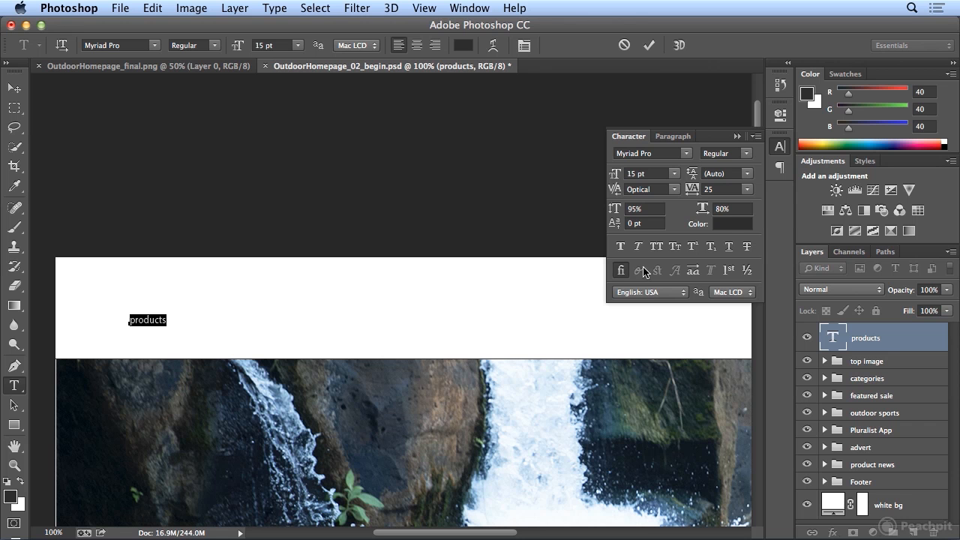
{"action": "left_click", "coordinate": [727, 225]}
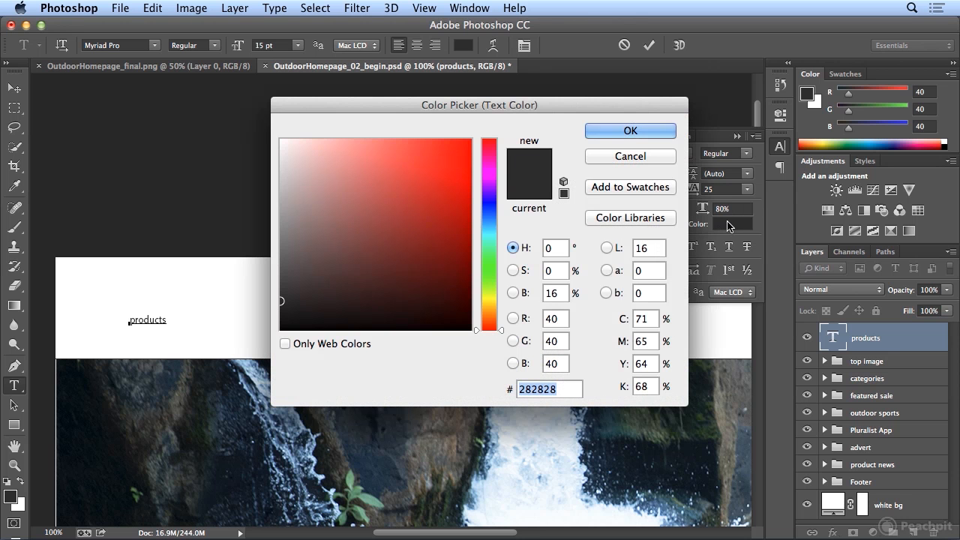
{"action": "left_click", "coordinate": [642, 132]}
- Try Faux Bold and Faux Italic on "products", switch both off and look through the Myriad Pro font styles
{"action": "left_click", "coordinate": [621, 247]}
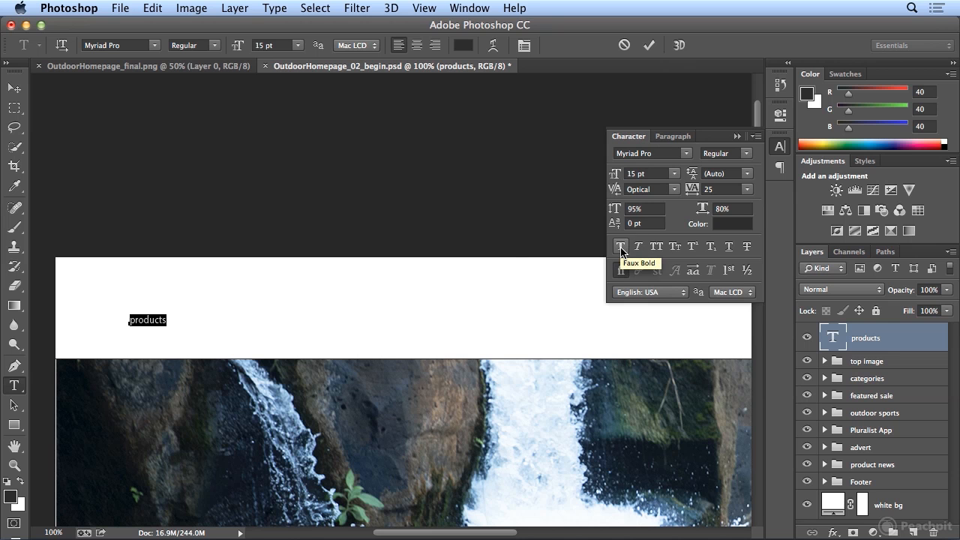
{"action": "left_click", "coordinate": [621, 247]}
{"action": "left_click", "coordinate": [621, 248]}
{"action": "left_click", "coordinate": [621, 247]}
{"action": "left_click", "coordinate": [621, 249]}
{"action": "left_click", "coordinate": [638, 248]}
{"action": "left_click", "coordinate": [637, 247]}
{"action": "left_click", "coordinate": [637, 248]}
{"action": "left_click", "coordinate": [637, 248]}
{"action": "left_click", "coordinate": [747, 154]}
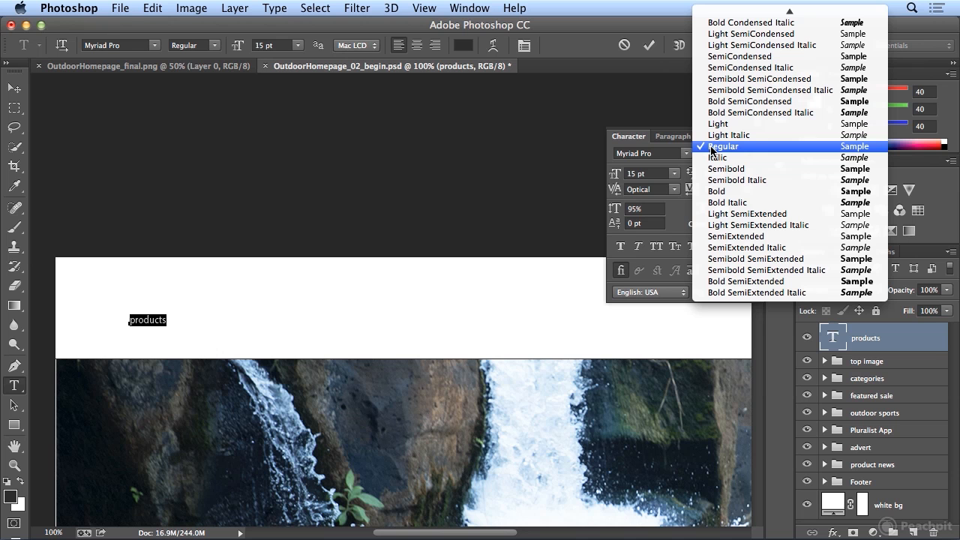
{"action": "left_click", "coordinate": [660, 153]}
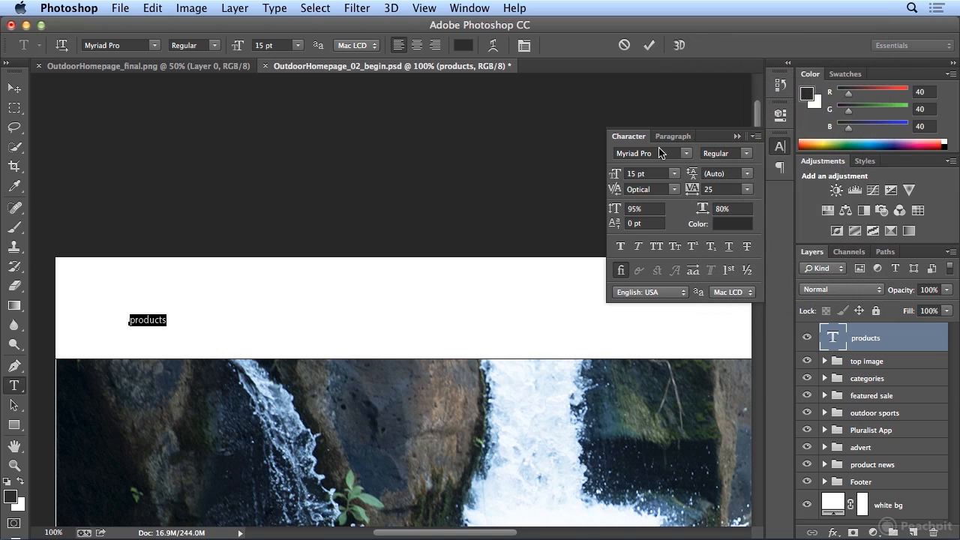
- Try All Caps on "products", switch it off and retype the first letter as a capital "P"
{"action": "left_click", "coordinate": [656, 248]}
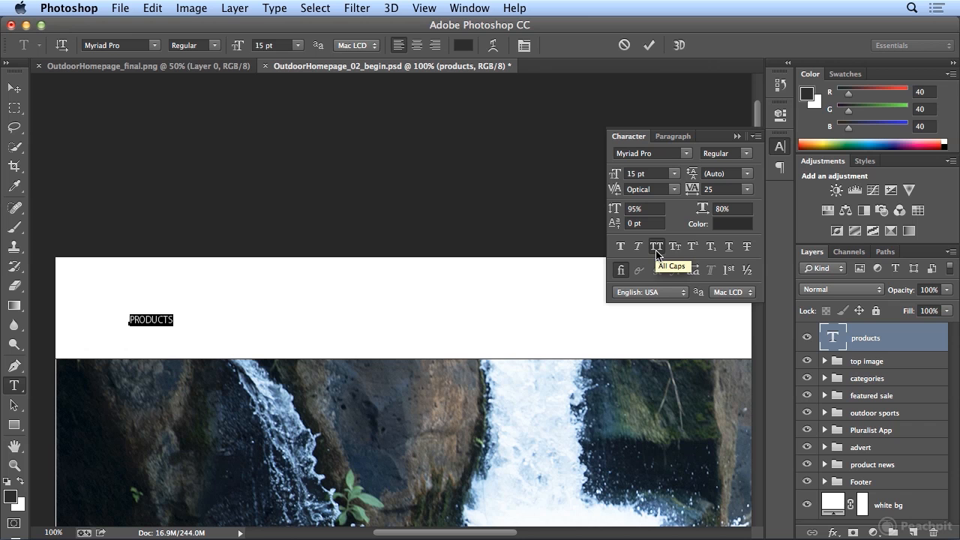
{"action": "left_click", "coordinate": [656, 250]}
{"action": "left_click", "coordinate": [136, 321]}
{"action": "double_click", "coordinate": [136, 321]}
{"action": "left_click", "coordinate": [131, 321]}
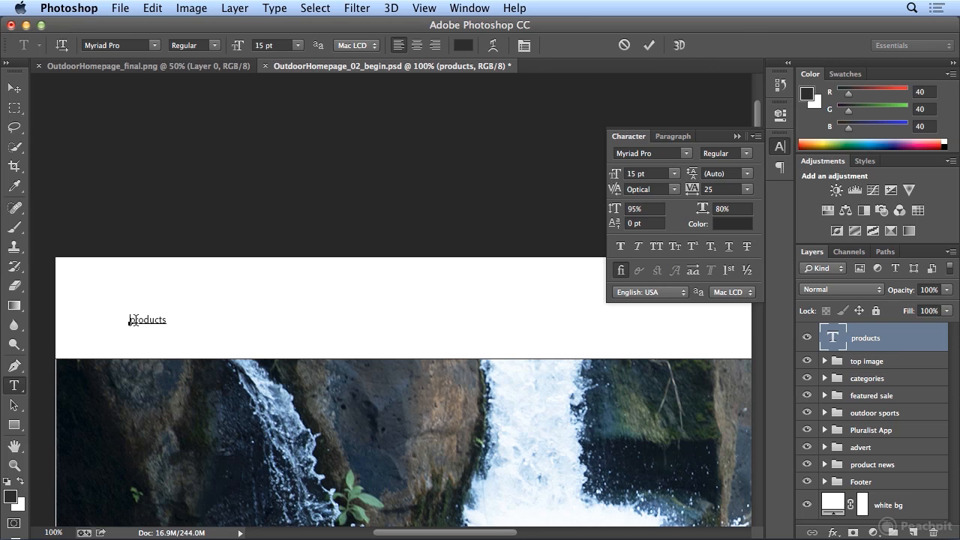
{"action": "key", "text": "Delete"}
{"action": "type", "text": "P"}
- Try Small Caps on the whole word "Products" and set it to All Caps instead
{"action": "double_click", "coordinate": [146, 320]}
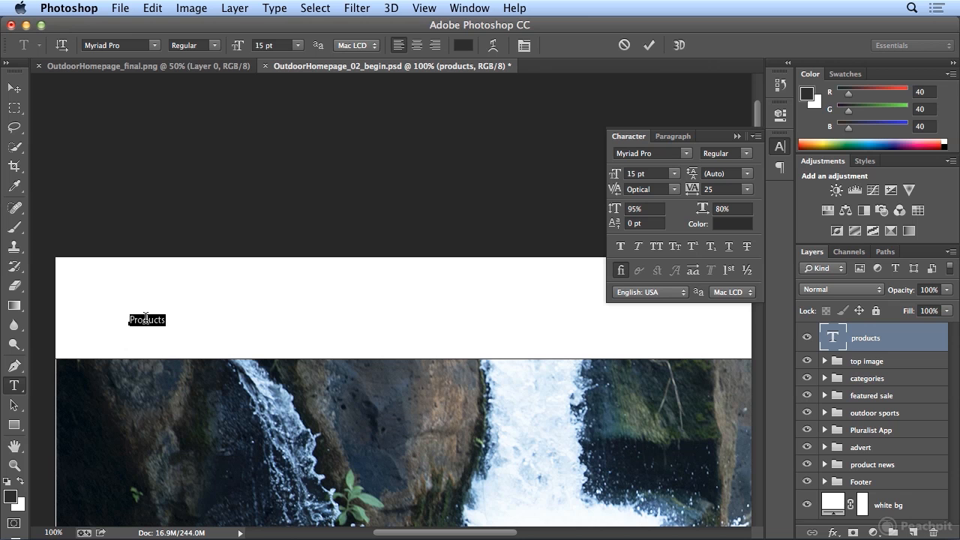
{"action": "left_click", "coordinate": [675, 247]}
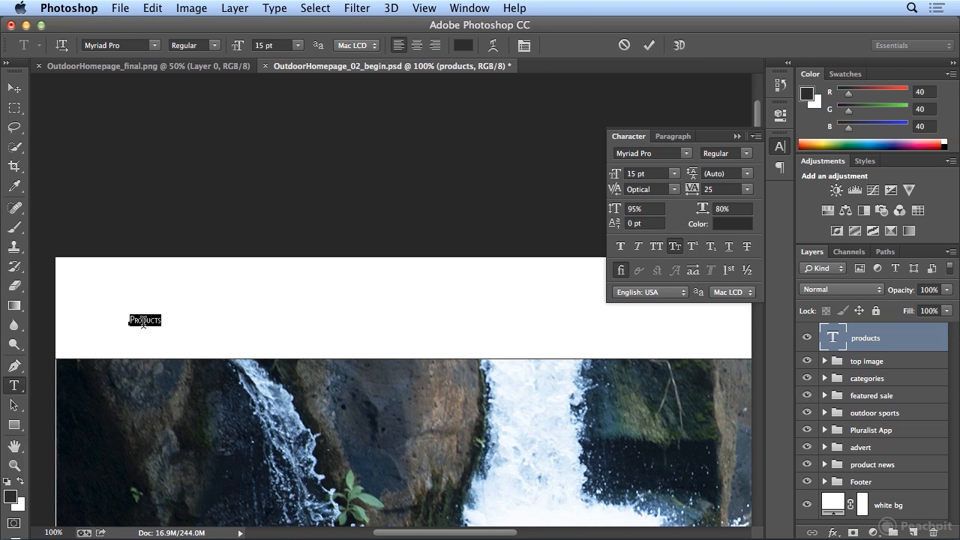
{"action": "left_click", "coordinate": [656, 247]}
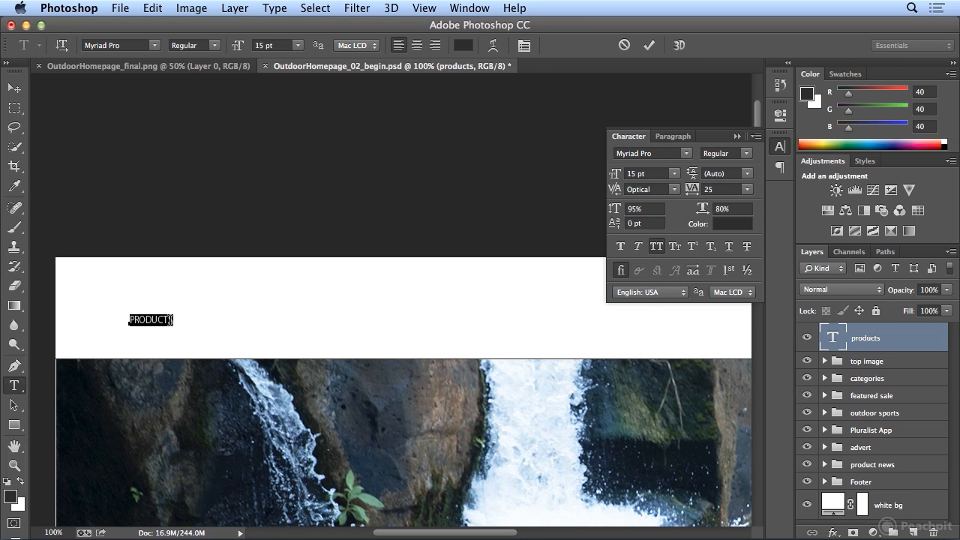
- Add a "2" after "PRODUCTS", try Superscript and Subscript on it and delete it
{"action": "left_click", "coordinate": [171, 320]}
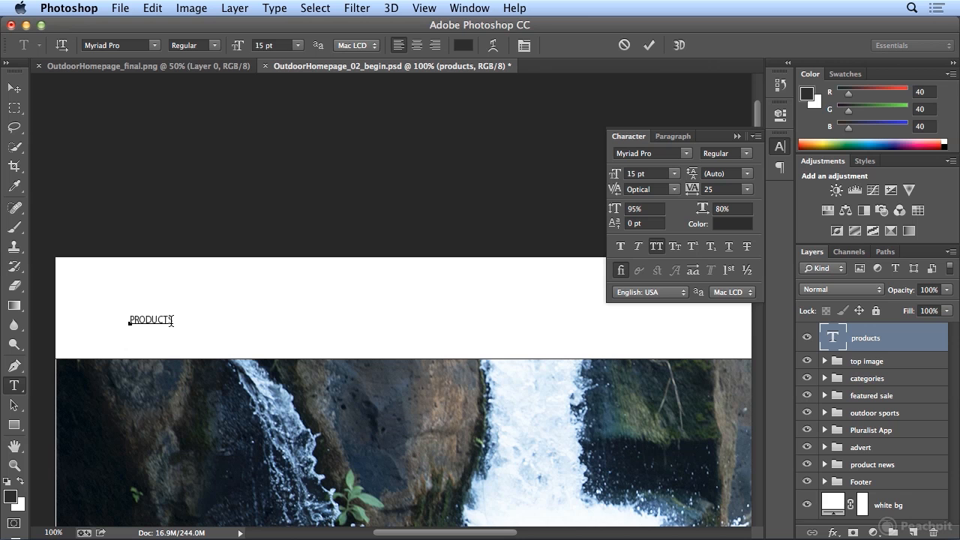
{"action": "type", "text": "2"}
{"action": "left_click_drag", "start_coordinate": [171, 320], "coordinate": [178, 321]}
{"action": "left_click", "coordinate": [698, 250]}
{"action": "left_click", "coordinate": [711, 253]}
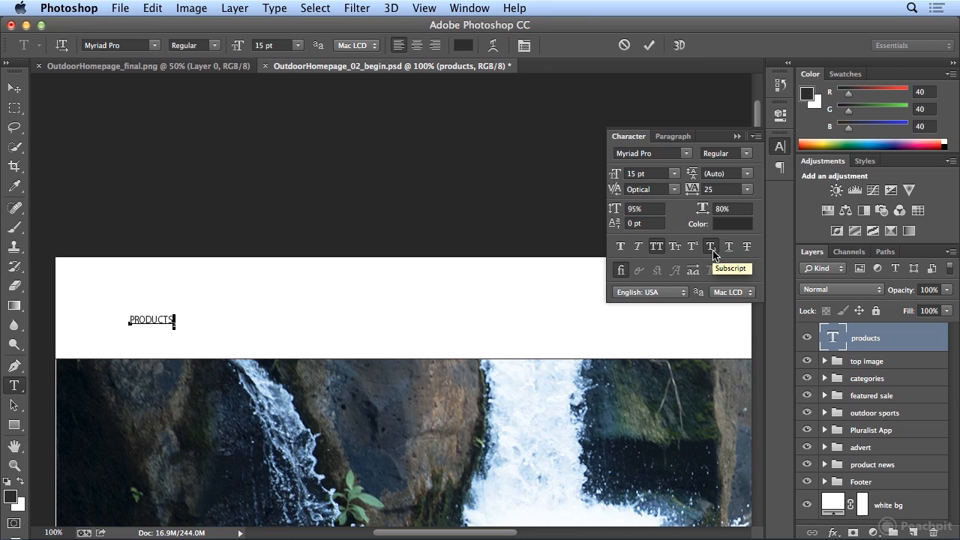
{"action": "left_click", "coordinate": [713, 254]}
{"action": "key", "text": "BackSpace"}
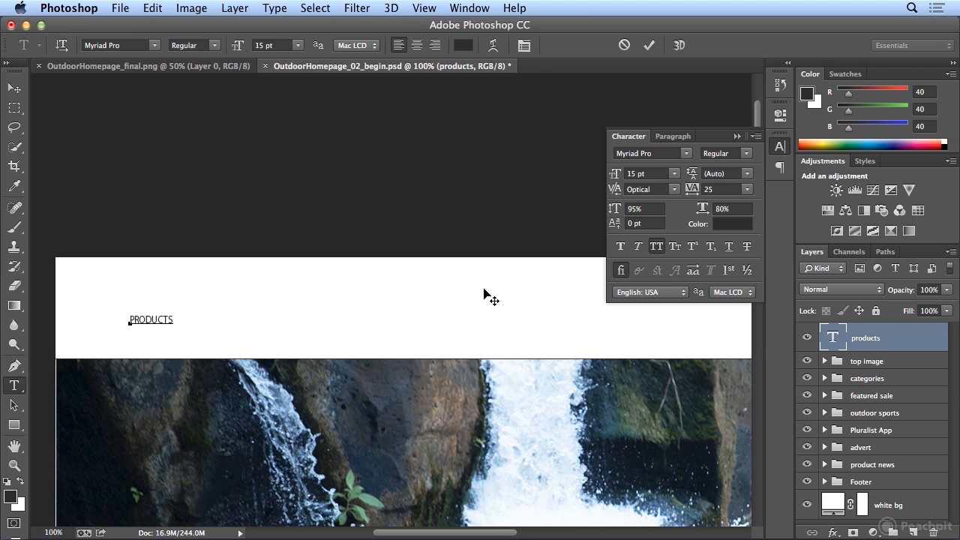
- Try Underline and Strikethrough on the whole word "PRODUCTS" and switch both off
{"action": "double_click", "coordinate": [148, 317]}
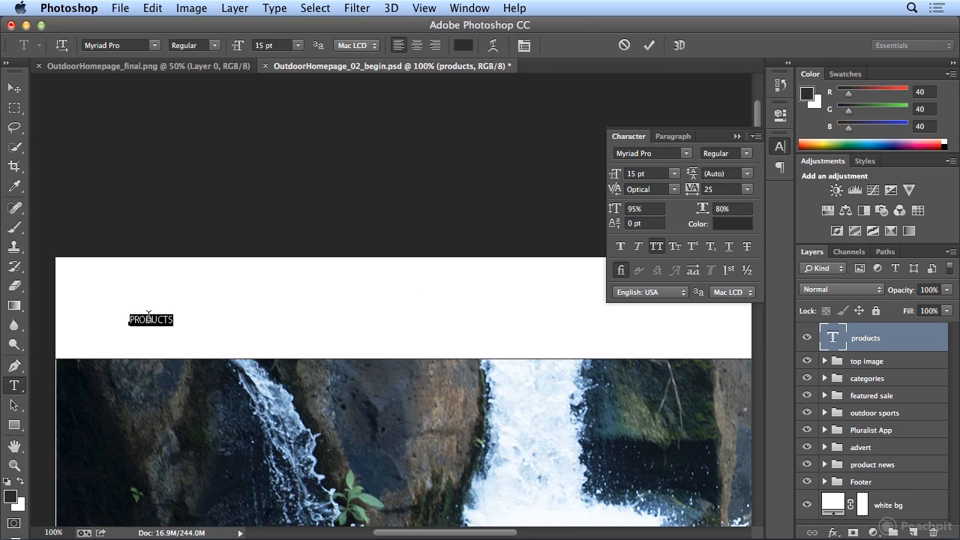
{"action": "left_click", "coordinate": [731, 250]}
{"action": "left_click", "coordinate": [731, 250]}
{"action": "left_click", "coordinate": [750, 250]}
{"action": "left_click", "coordinate": [749, 250]}
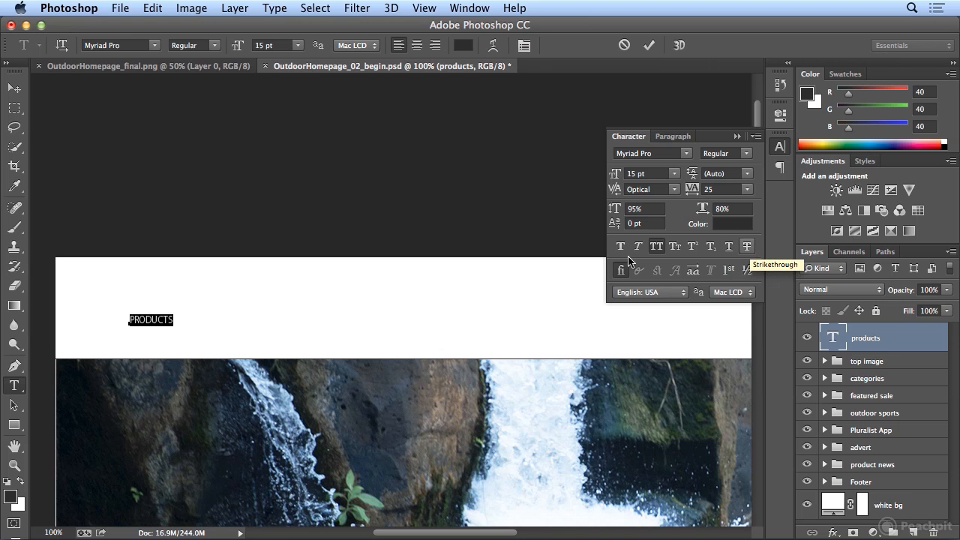
- Add the word "office" after "PRODUCTS", try it without standard ligatures and delete it
{"action": "left_click", "coordinate": [174, 319]}
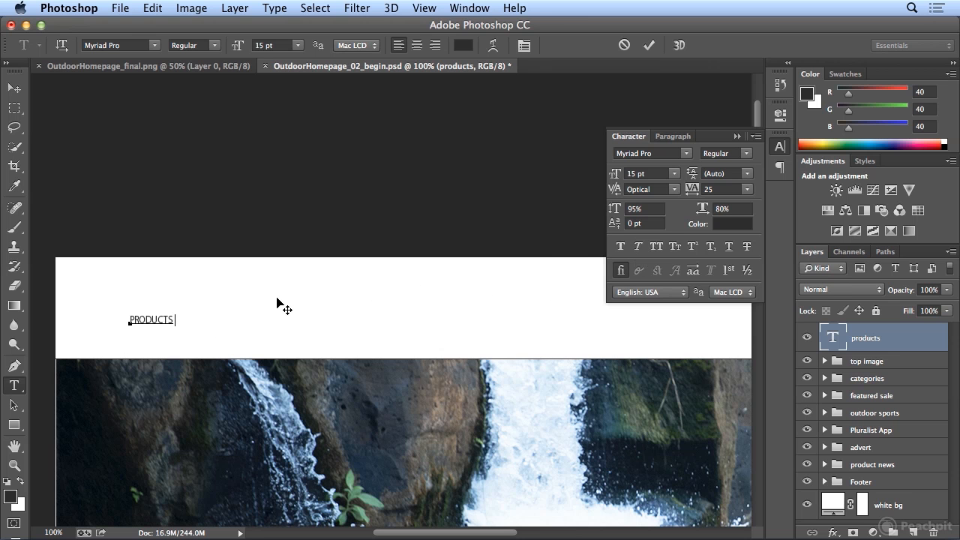
{"action": "type", "text": "office"}
{"action": "double_click", "coordinate": [178, 321]}
{"action": "left_click", "coordinate": [627, 277]}
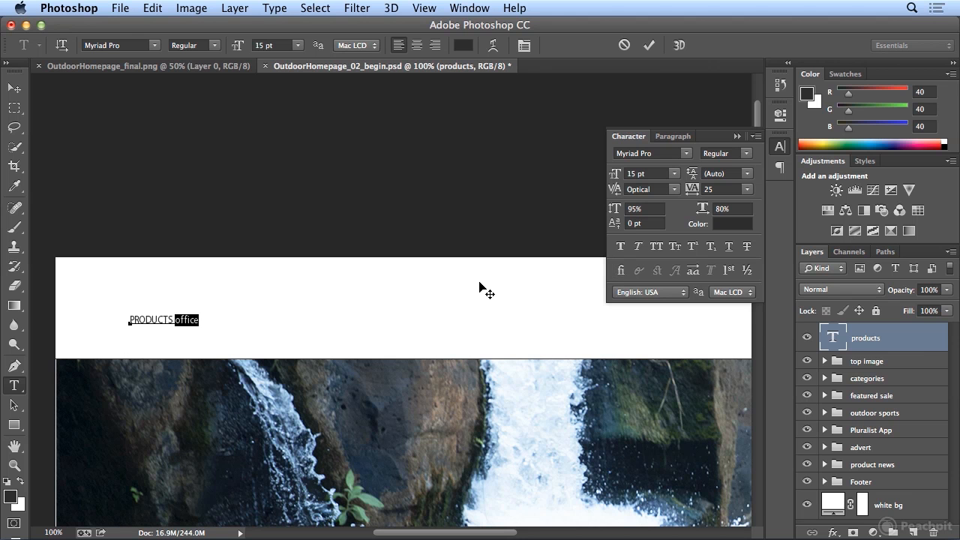
{"action": "key", "text": "BackSpace"}
- Enter "1/2" after "PRODUCTS", toggle the Fractions option on and off for it and delete it
{"action": "type", "text": "1/2"}
{"action": "left_click_drag", "start_coordinate": [176, 319], "coordinate": [188, 320]}
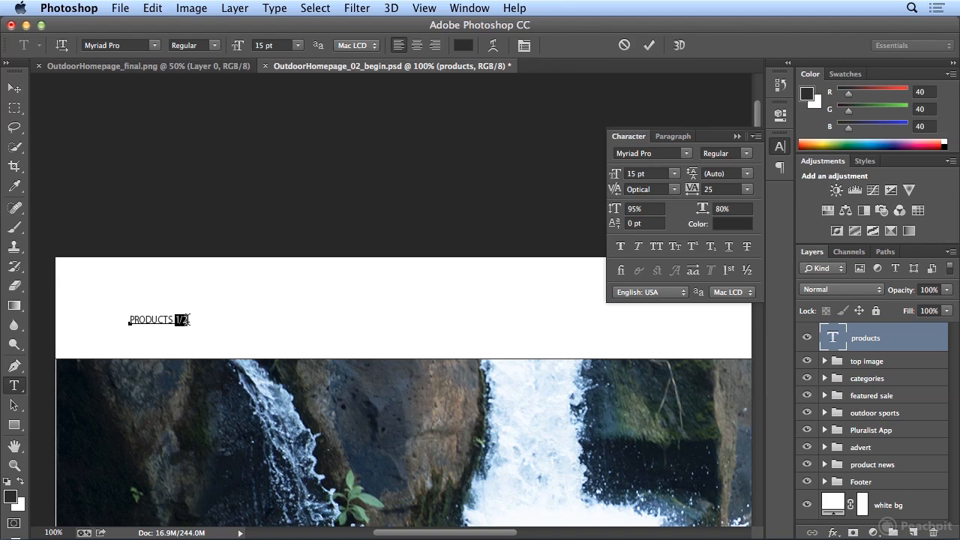
{"action": "left_click", "coordinate": [754, 271]}
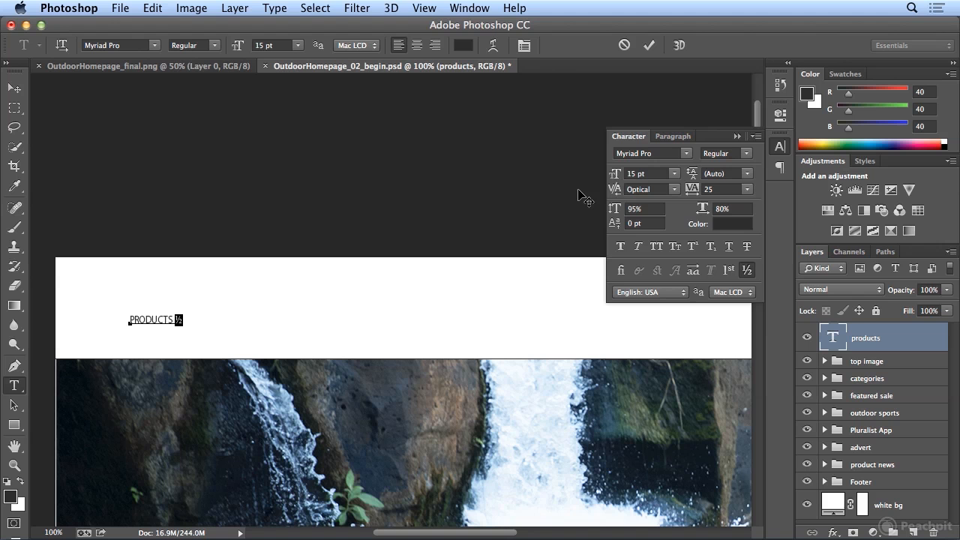
{"action": "left_click", "coordinate": [747, 270]}
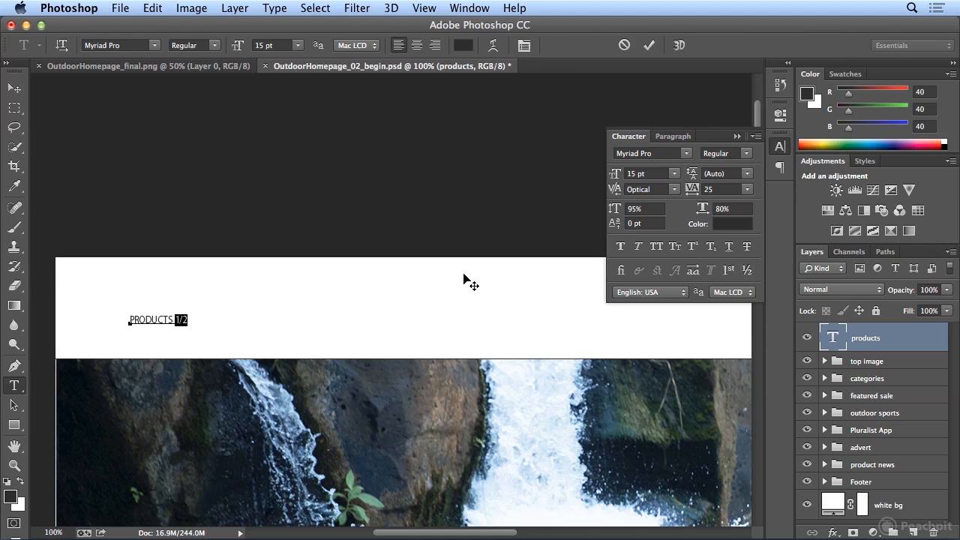
{"action": "key", "text": "BackSpace"}
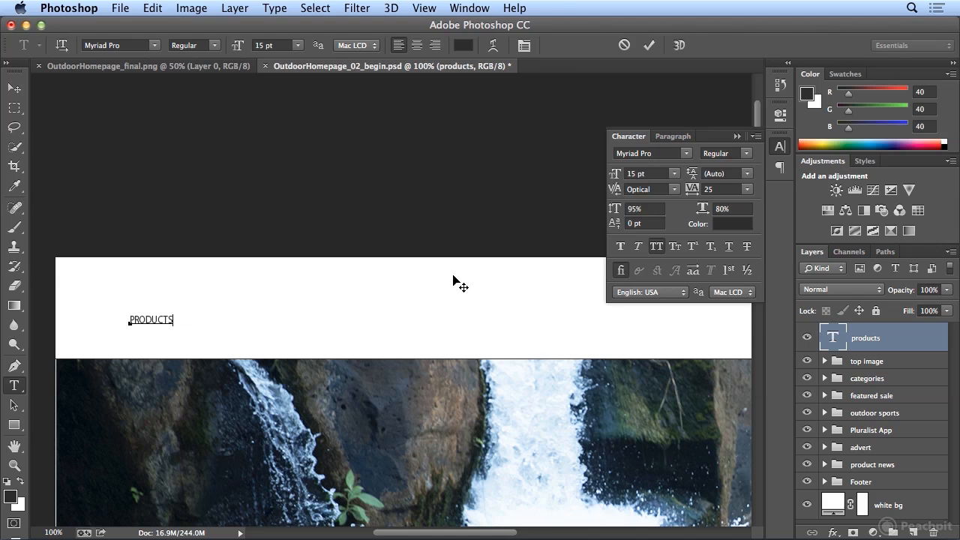
- Check the spelling of "PRODUCTS" with the language German: 2006 Reform and set the language back to English: USA
{"action": "double_click", "coordinate": [154, 317]}
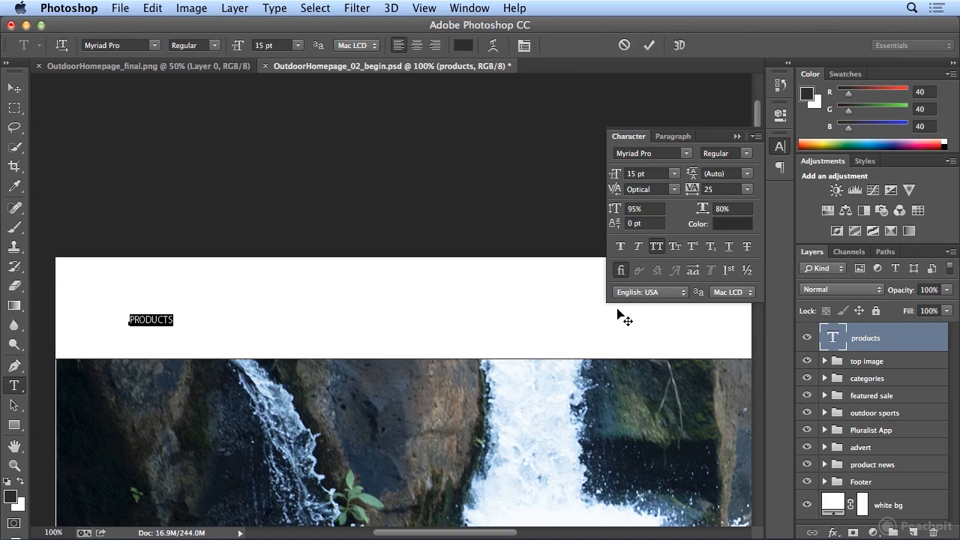
{"action": "left_click", "coordinate": [637, 292]}
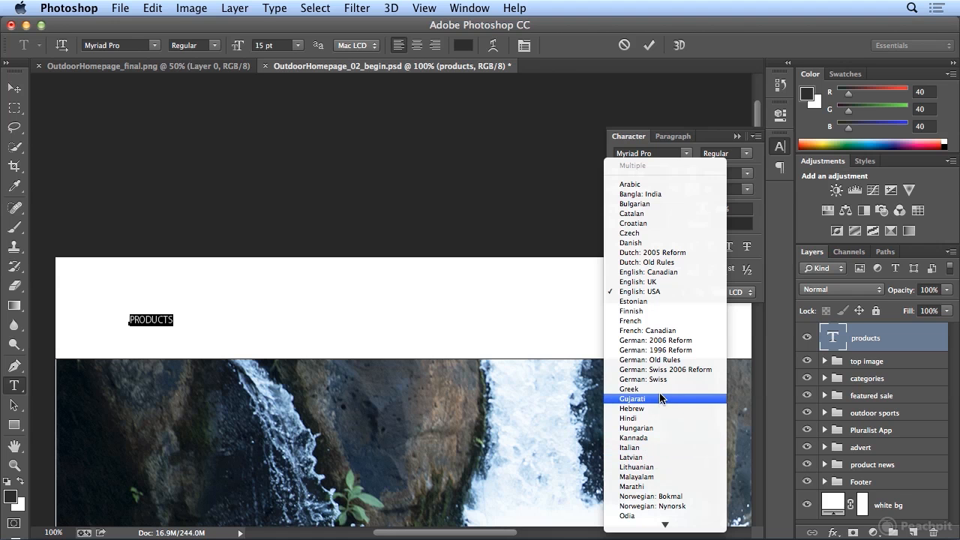
{"action": "left_click", "coordinate": [688, 344]}
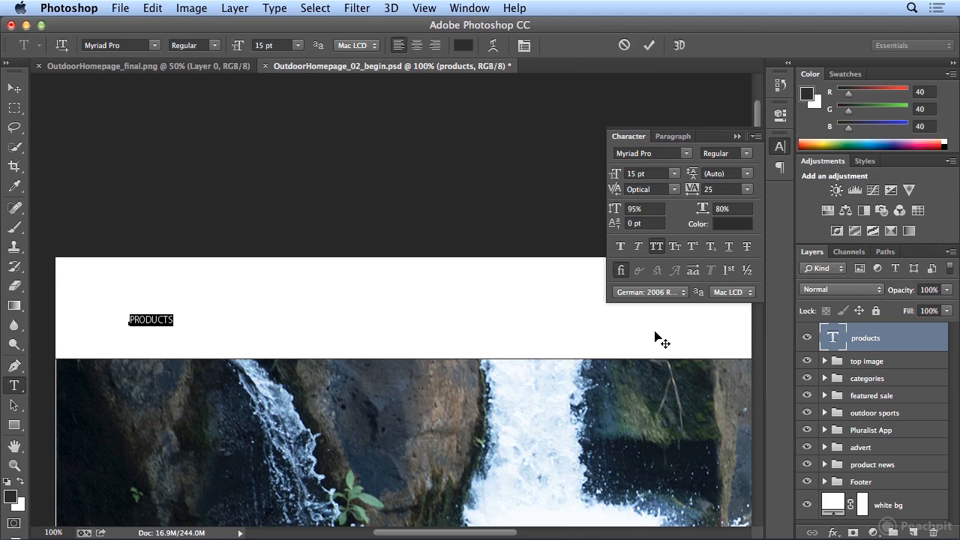
{"action": "left_click", "coordinate": [153, 9]}
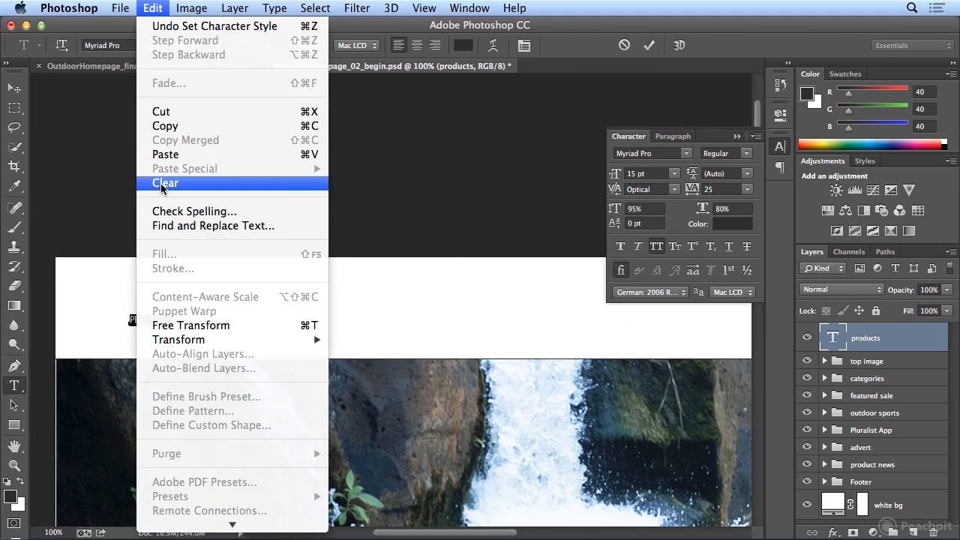
{"action": "left_click", "coordinate": [192, 213]}
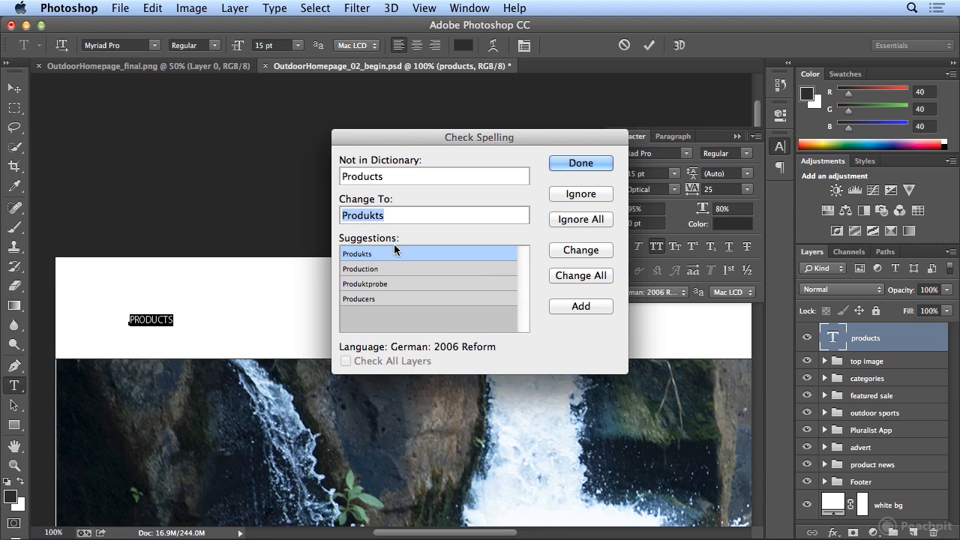
{"action": "left_click", "coordinate": [572, 163]}
{"action": "left_click", "coordinate": [641, 292]}
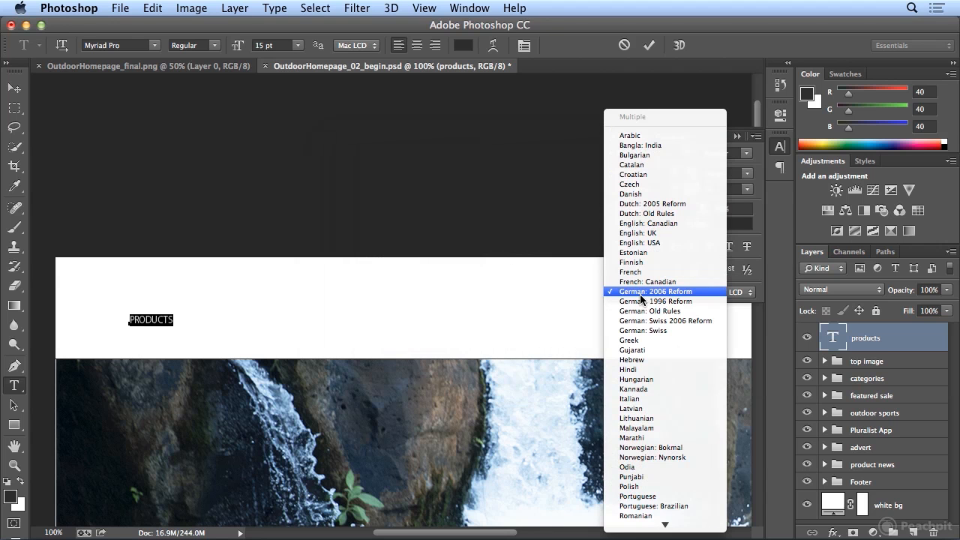
{"action": "left_click", "coordinate": [657, 244]}
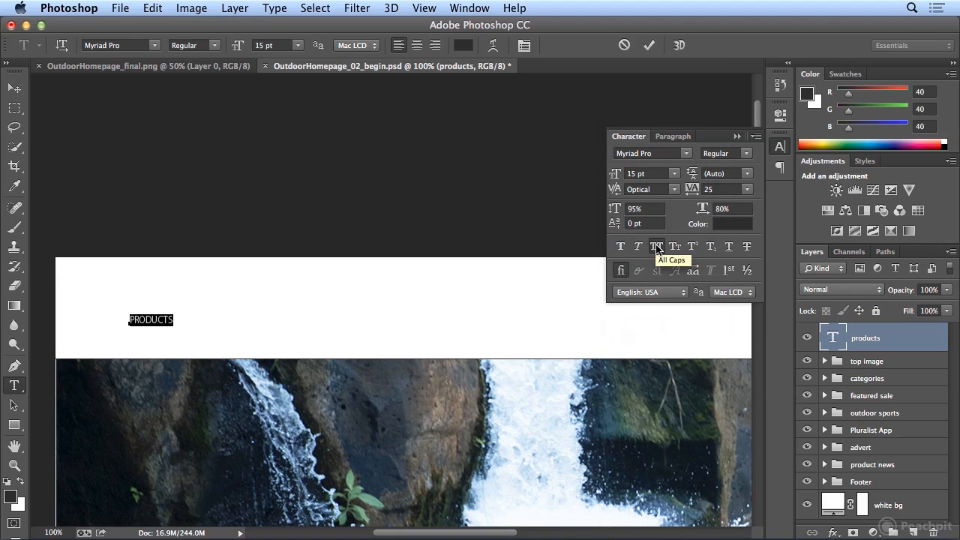